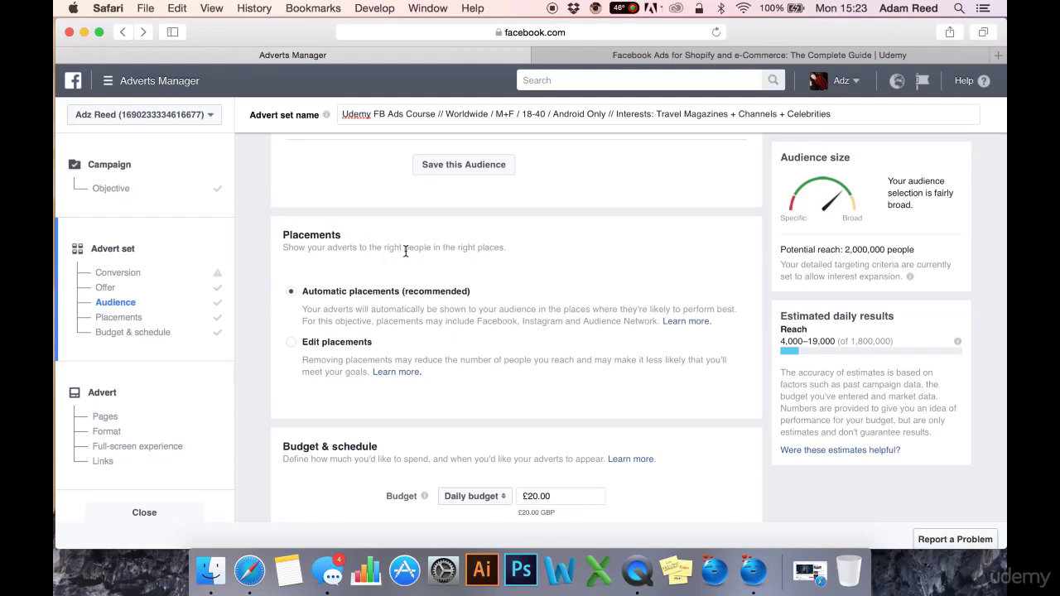
Switch Placements from automatic to Edit placements so Device types and Platforms appear.
scroll(407, 262, down, 2)
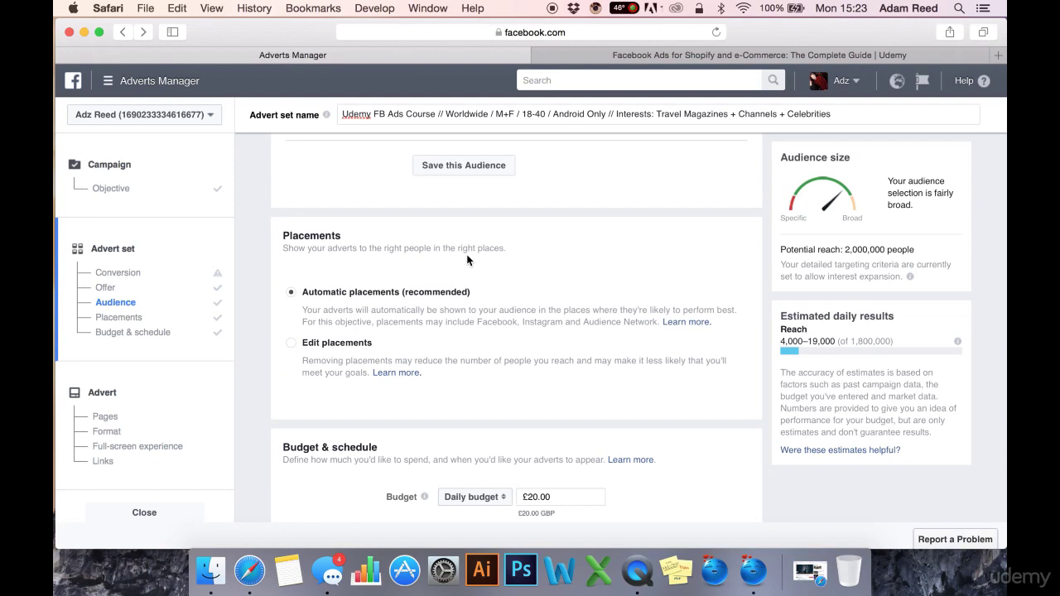
scroll(463, 269, up, 1)
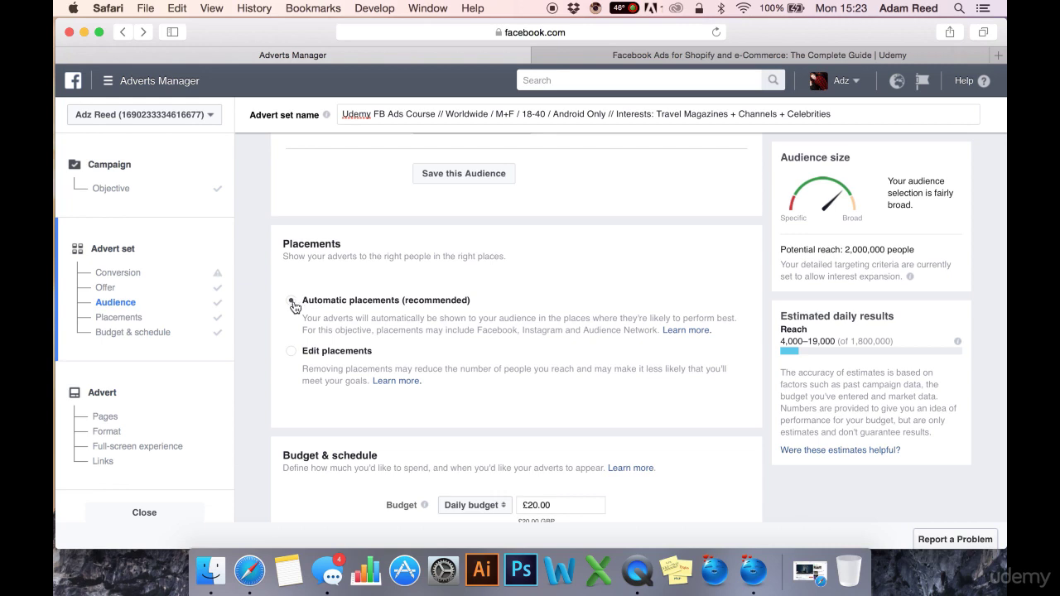
scroll(294, 308, down, 1)
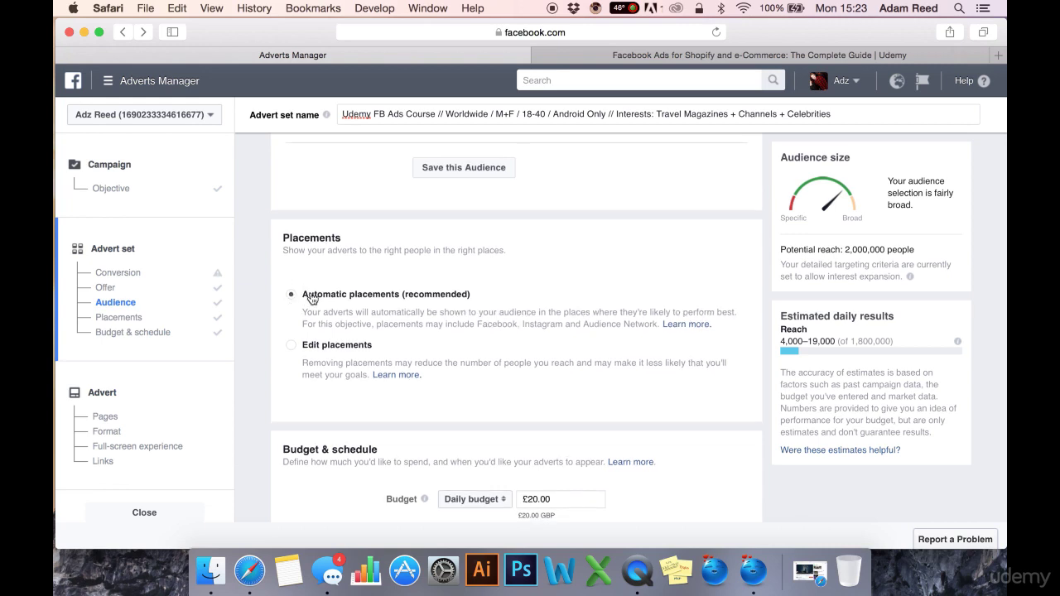
drag(490, 297, 401, 294)
click(519, 291)
scroll(481, 280, up, 1)
scroll(288, 285, up, 1)
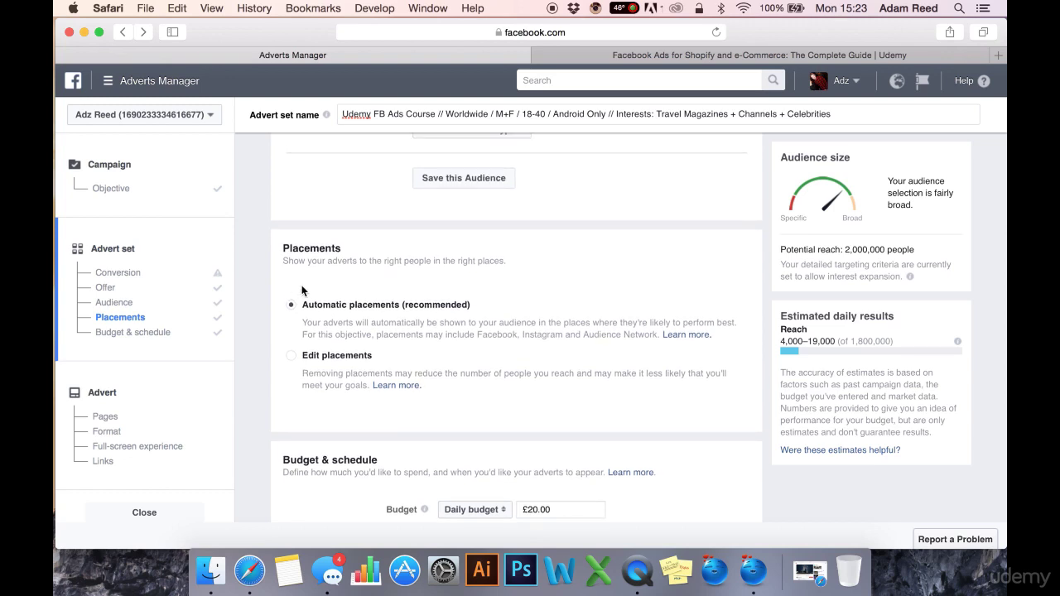
click(291, 359)
scroll(333, 443, down, 3)
Expand the Facebook and Instagram placement lists under Platforms.
click(421, 347)
scroll(424, 377, down, 3)
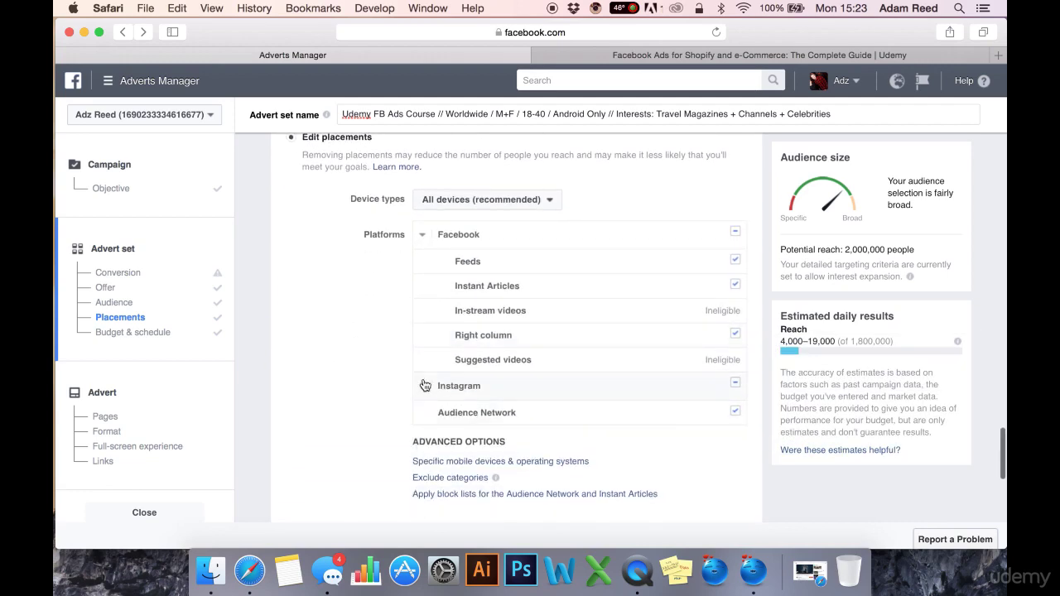
click(423, 386)
scroll(386, 376, up, 1)
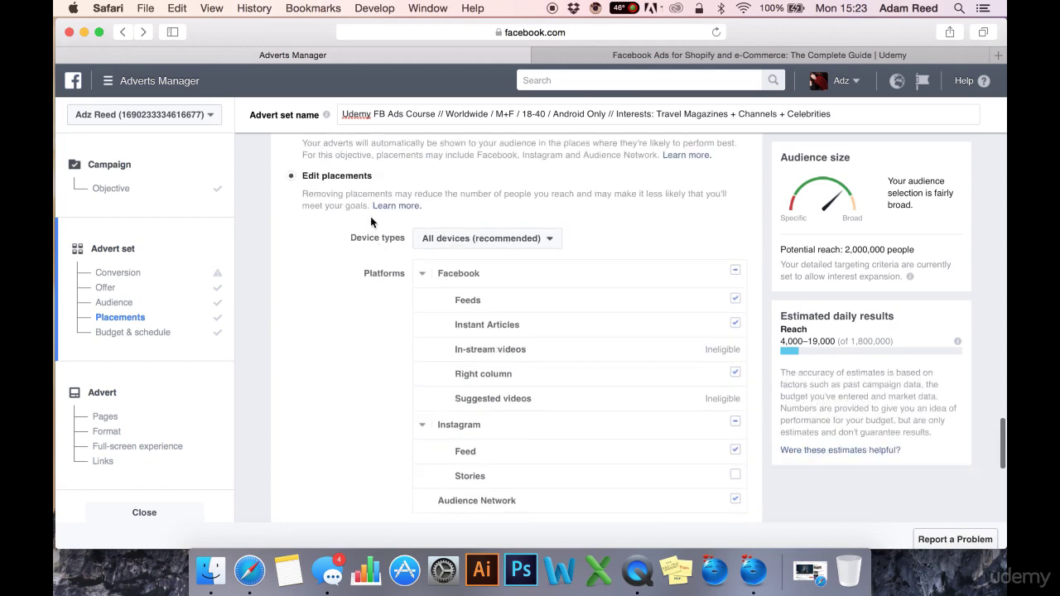
Try Device types set to Desktop only, then Mobile only.
click(501, 240)
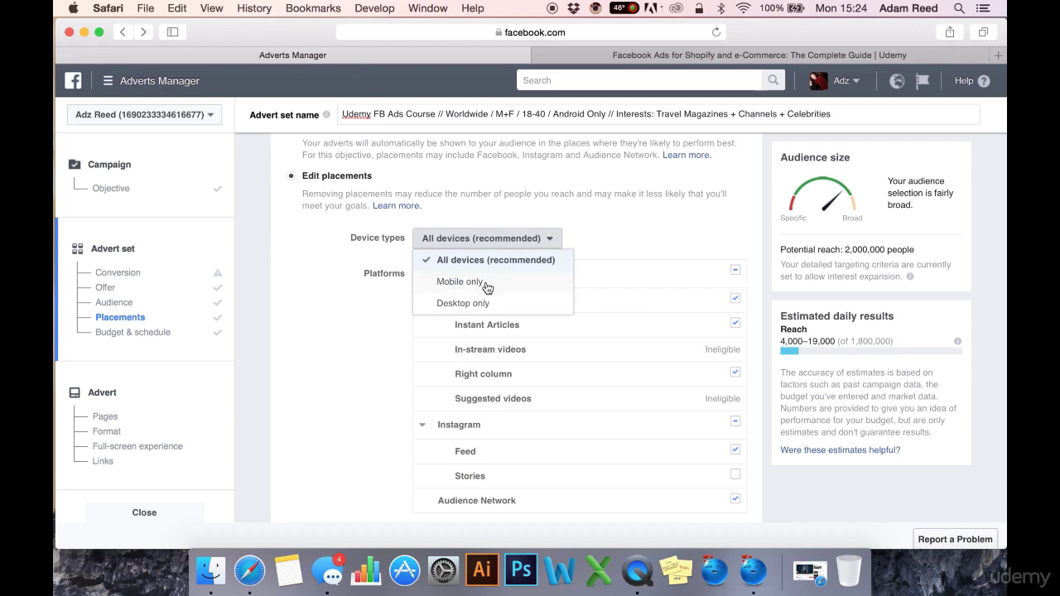
click(327, 333)
scroll(641, 343, down, 2)
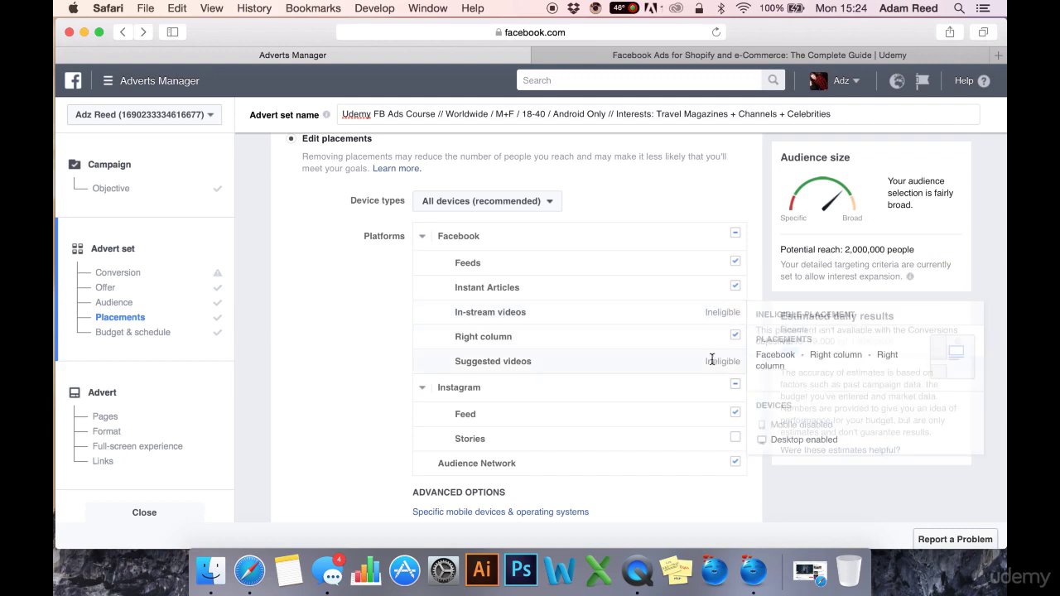
click(534, 205)
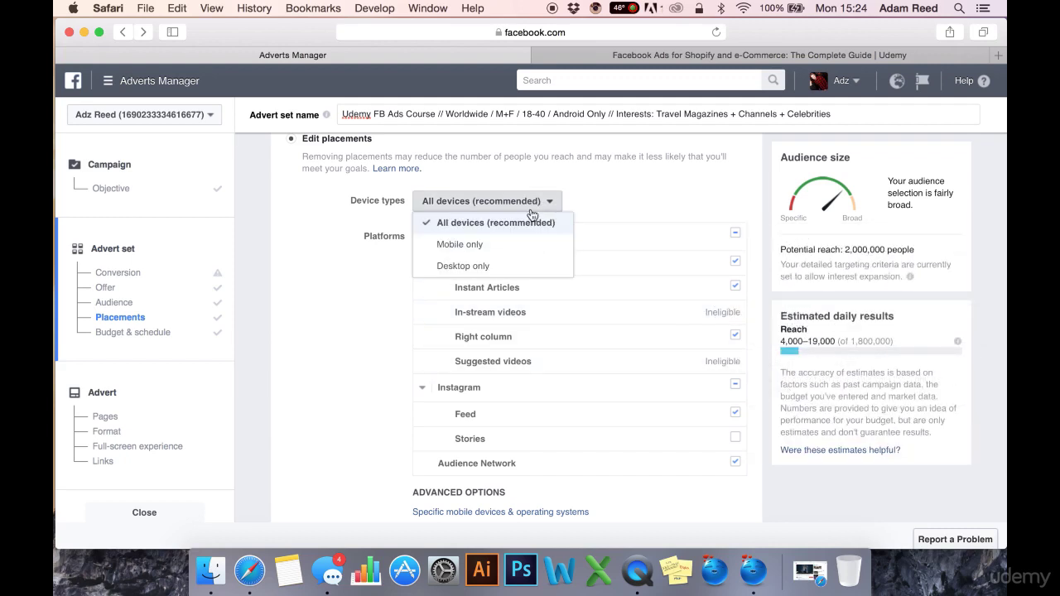
click(480, 265)
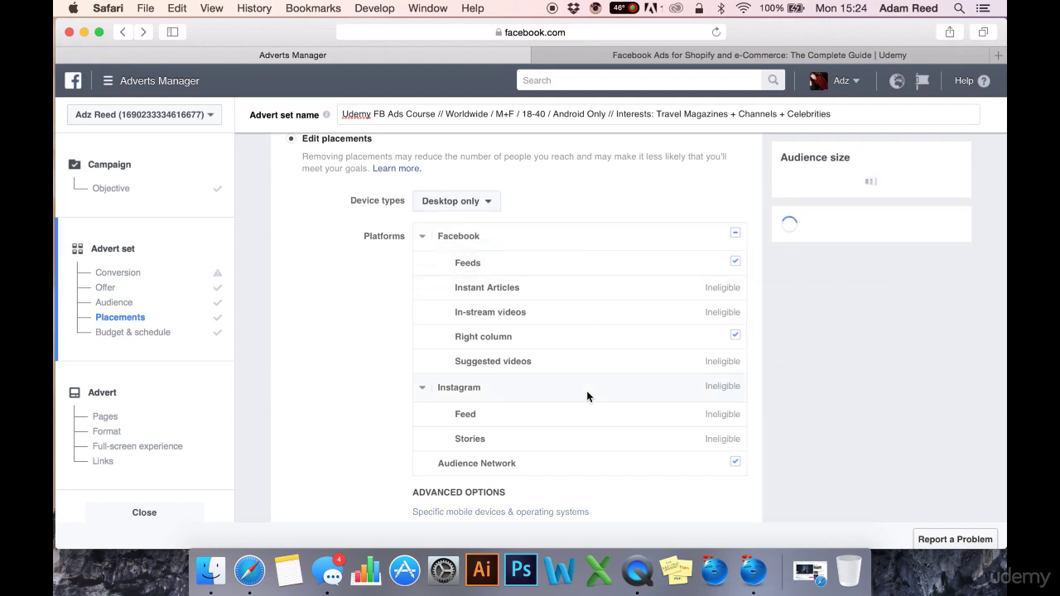
mouse_move(722, 312)
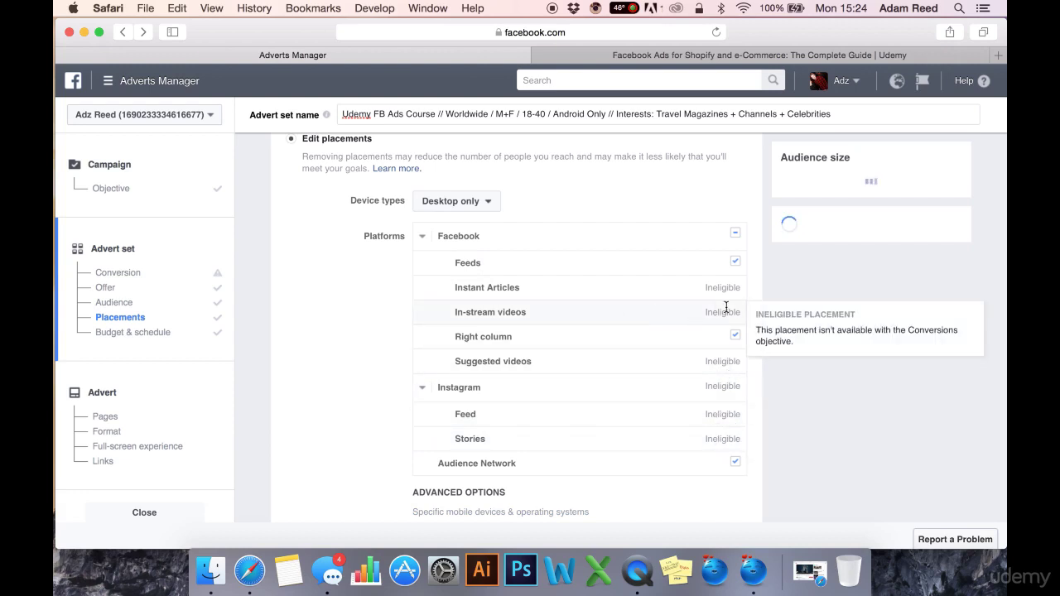
click(459, 202)
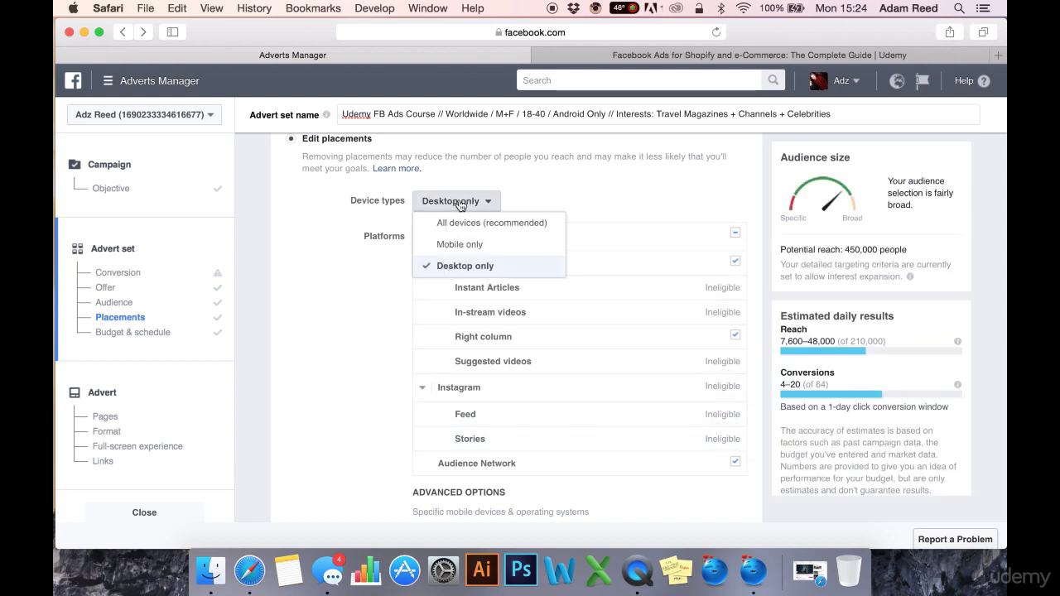
click(455, 244)
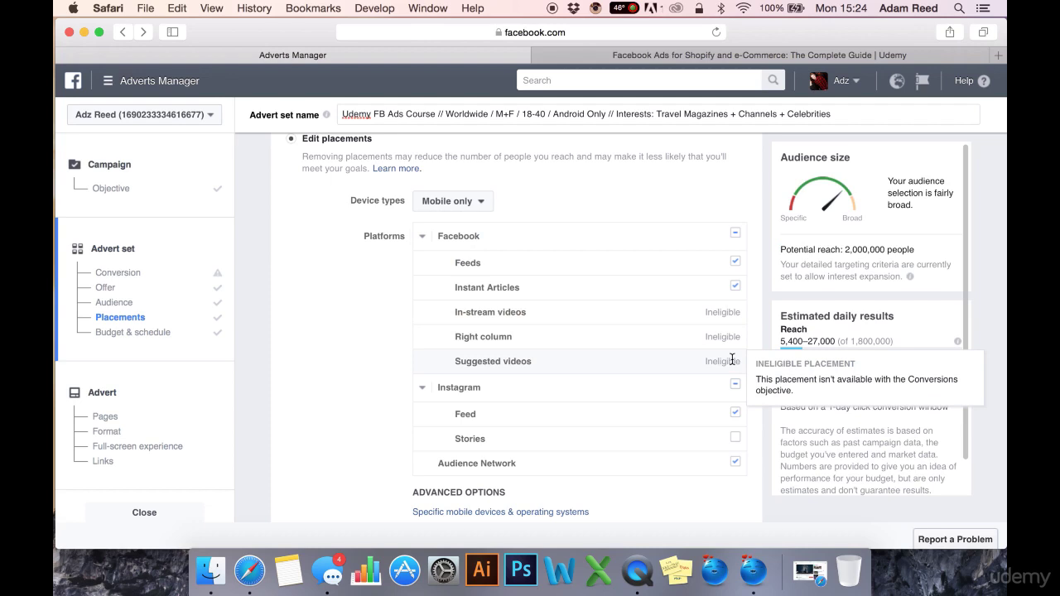
click(451, 201)
click(468, 223)
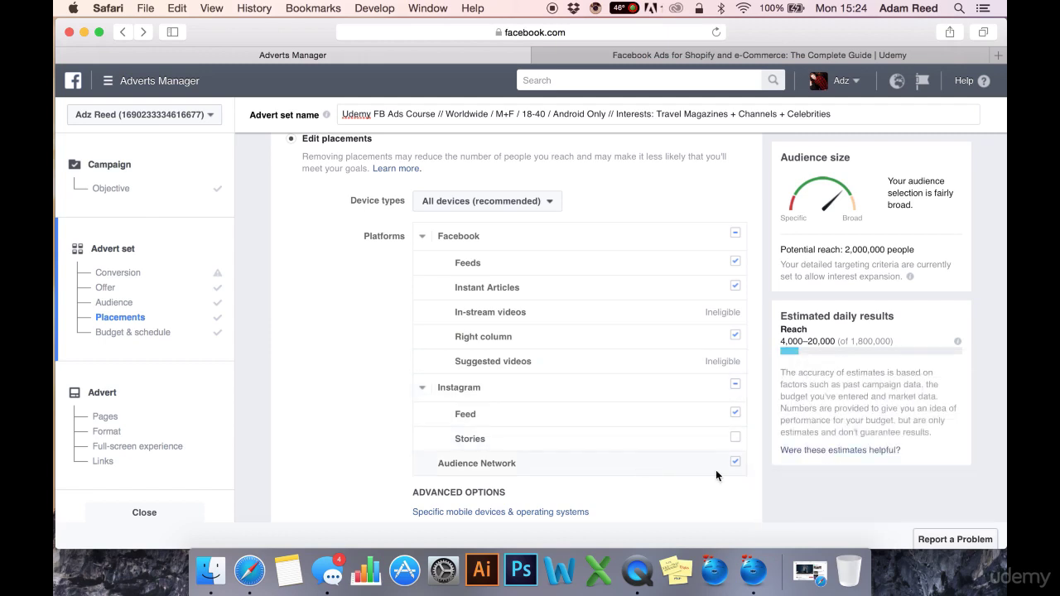
mouse_move(734, 462)
scroll(286, 304, down, 2)
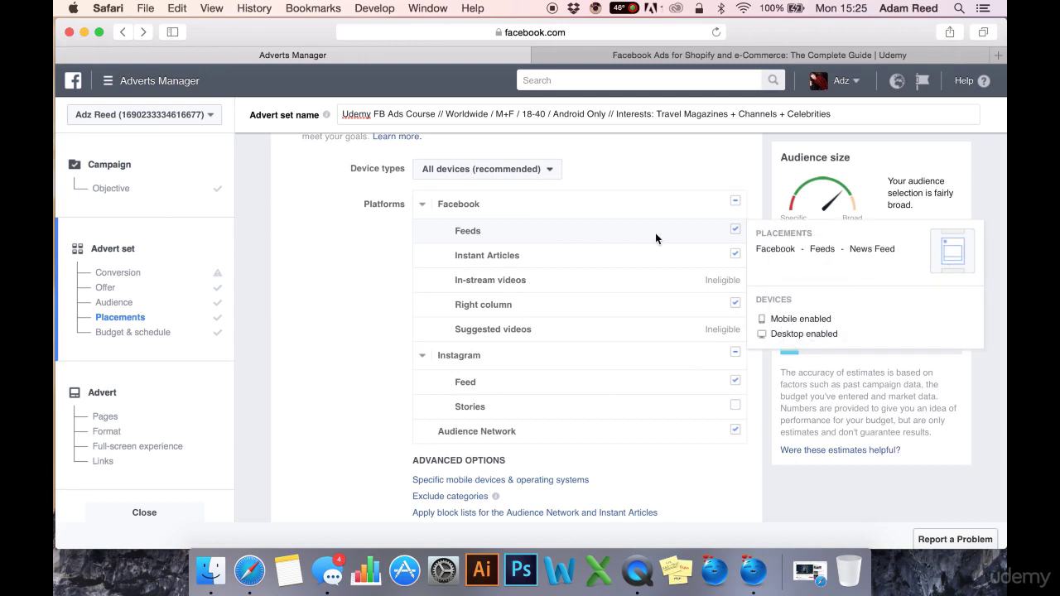
Open Go to personal News Feed from the Adz account menu in a new tab and switch to it.
right_click(830, 76)
click(808, 132)
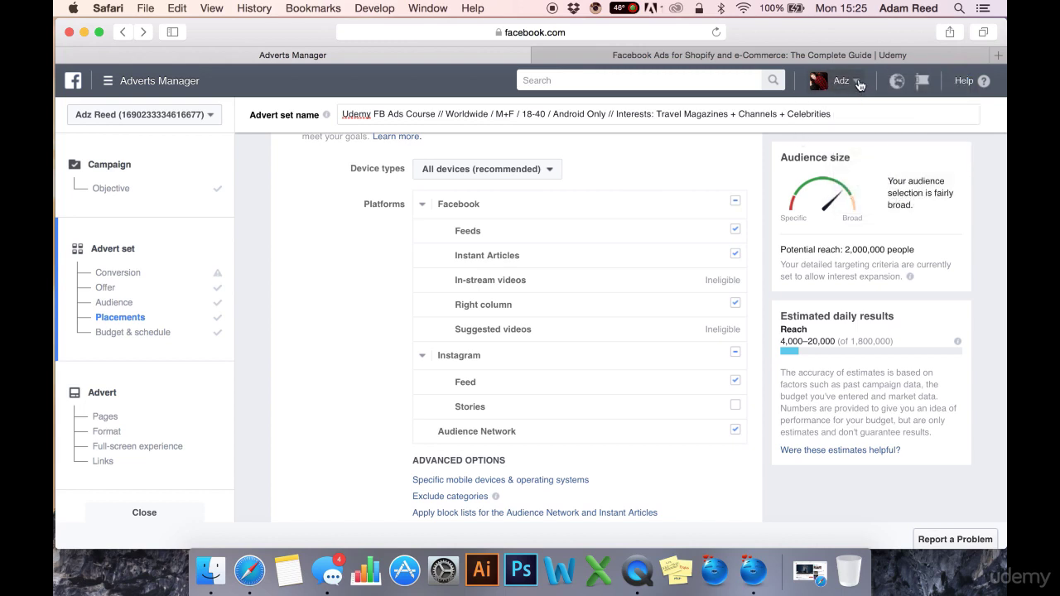
click(858, 83)
right_click(737, 155)
click(774, 159)
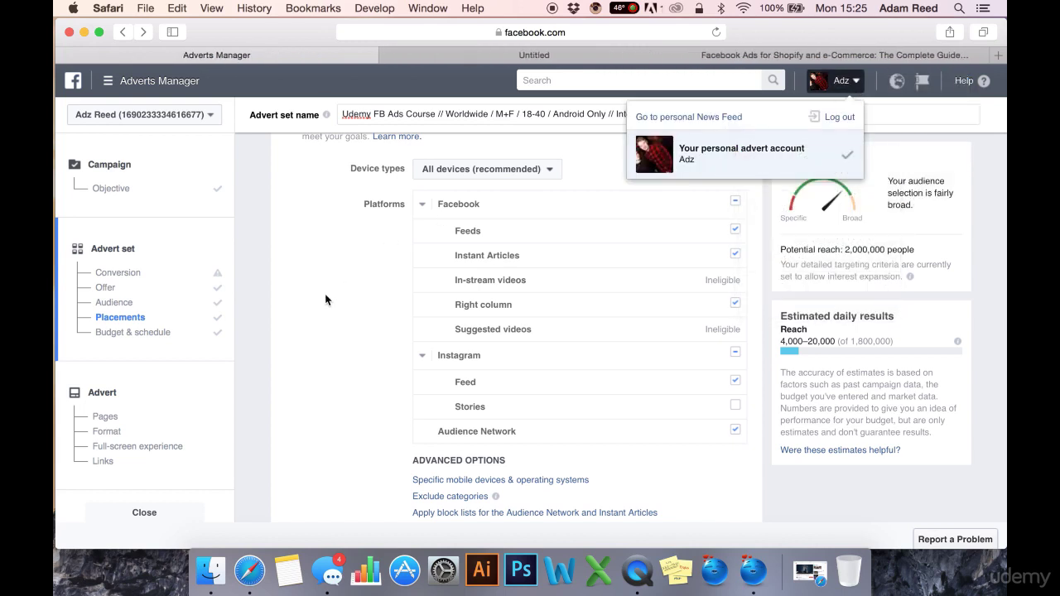
click(905, 120)
click(860, 82)
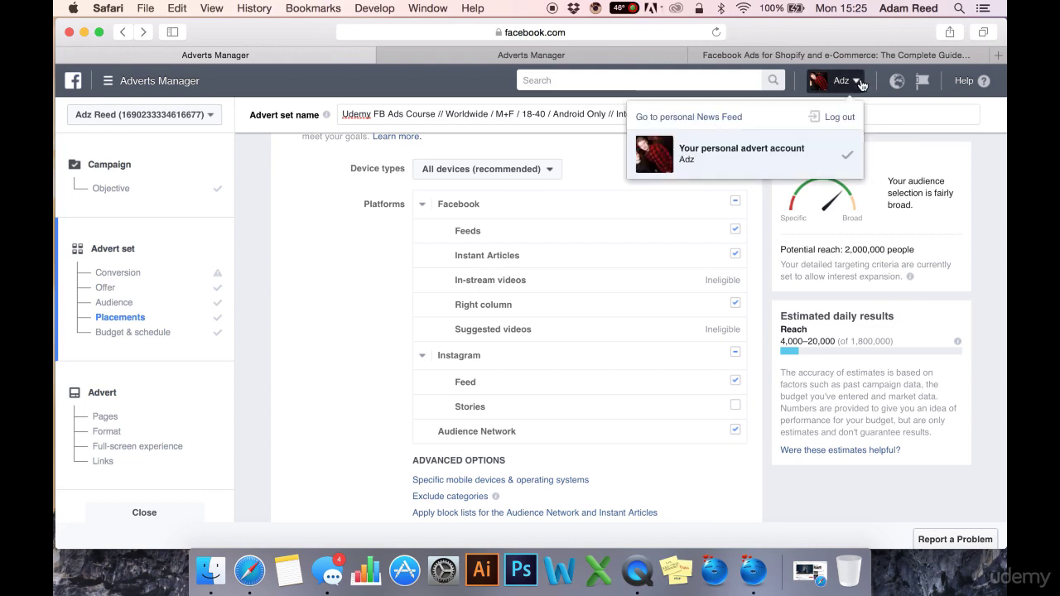
right_click(726, 119)
click(731, 124)
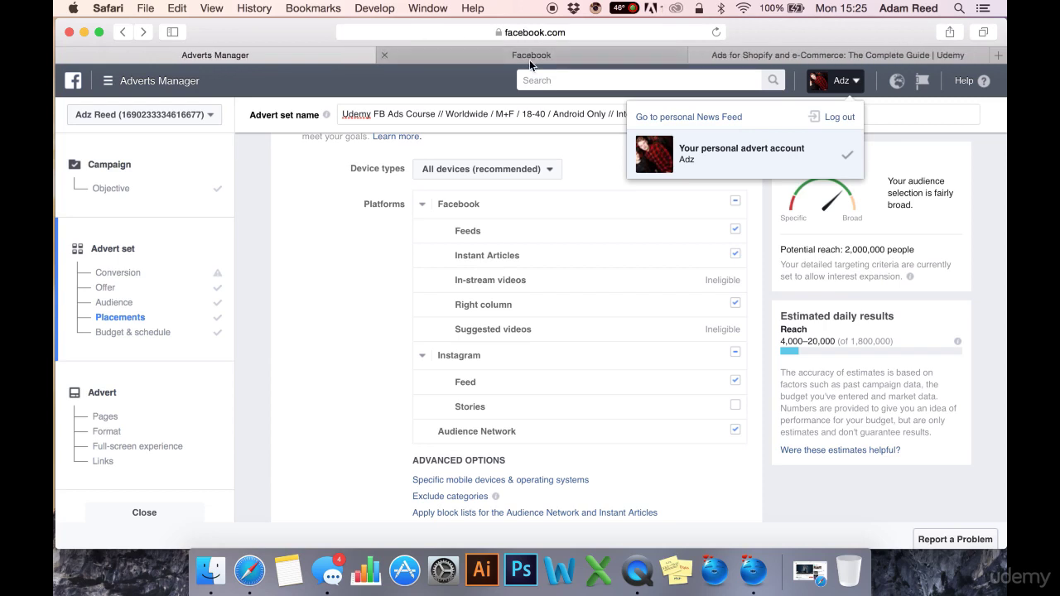
click(529, 60)
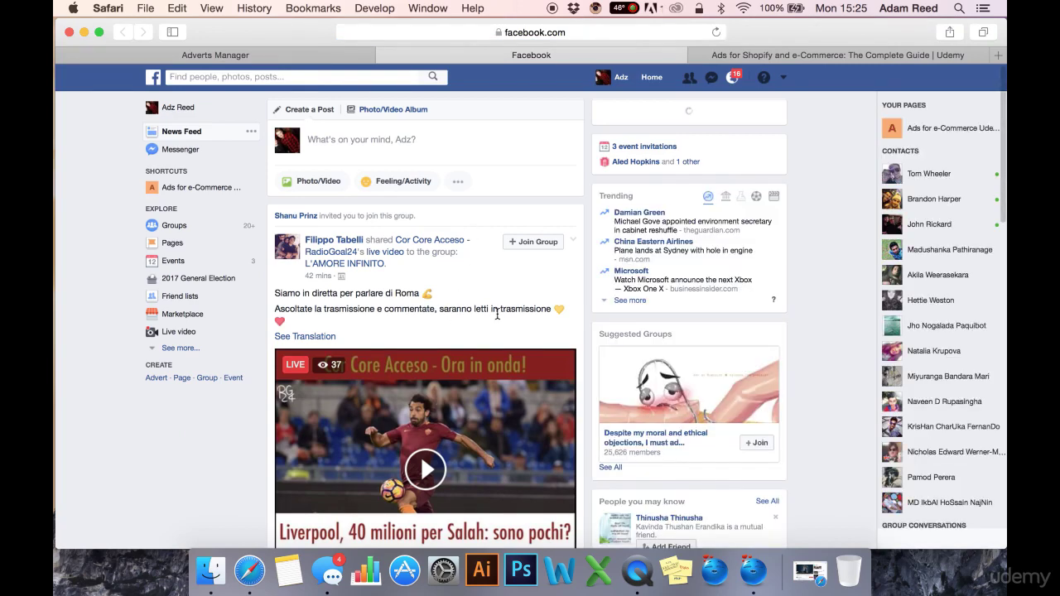
Scroll to the sponsored Ribena post, dismiss the tip, and show its advert options.
scroll(497, 348, down, 5)
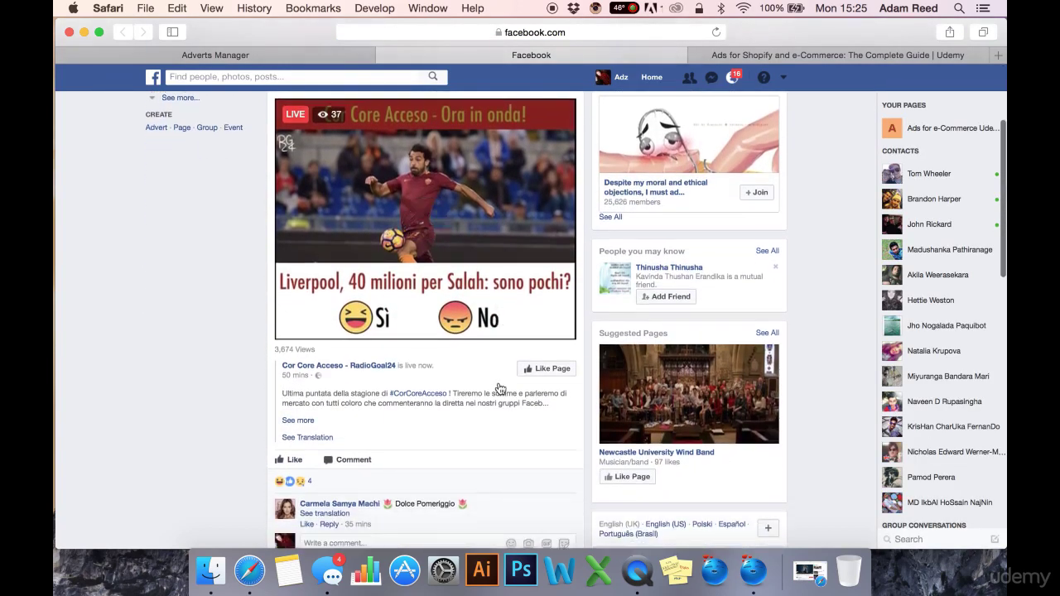
scroll(499, 389, down, 1)
scroll(501, 405, down, 4)
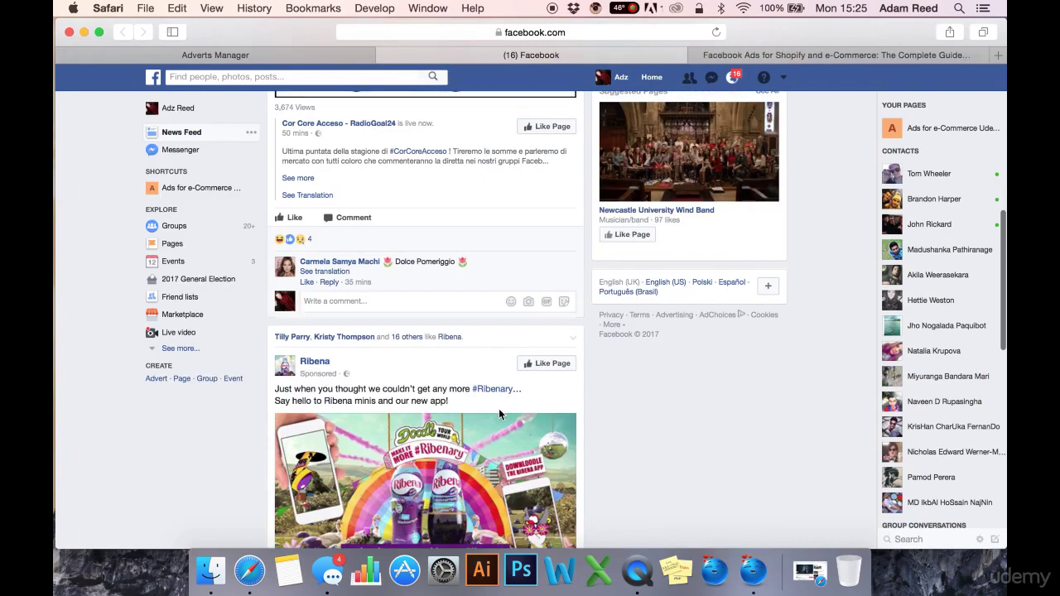
scroll(499, 408, down, 3)
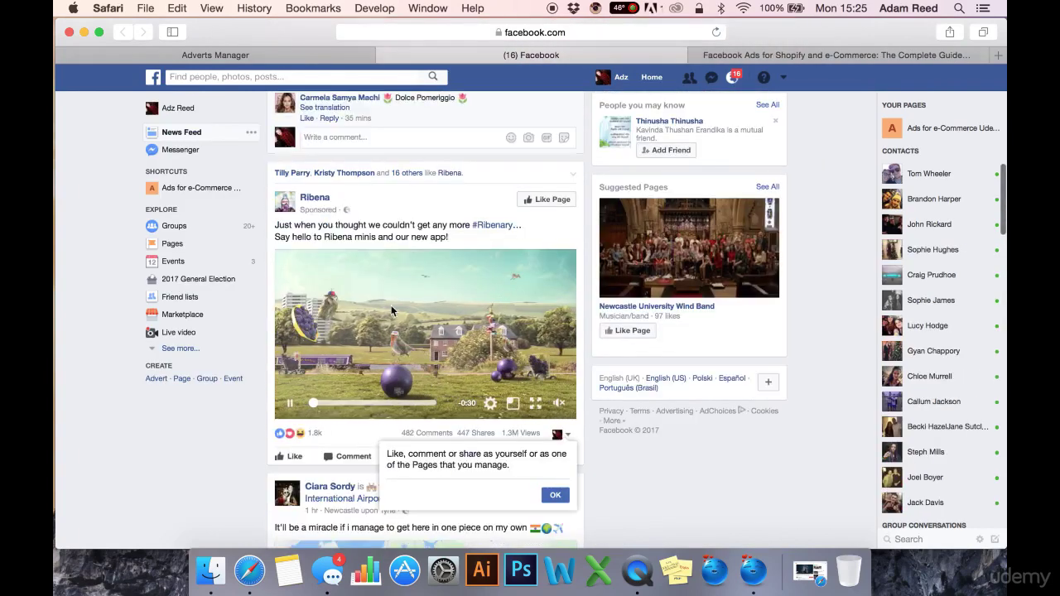
click(554, 494)
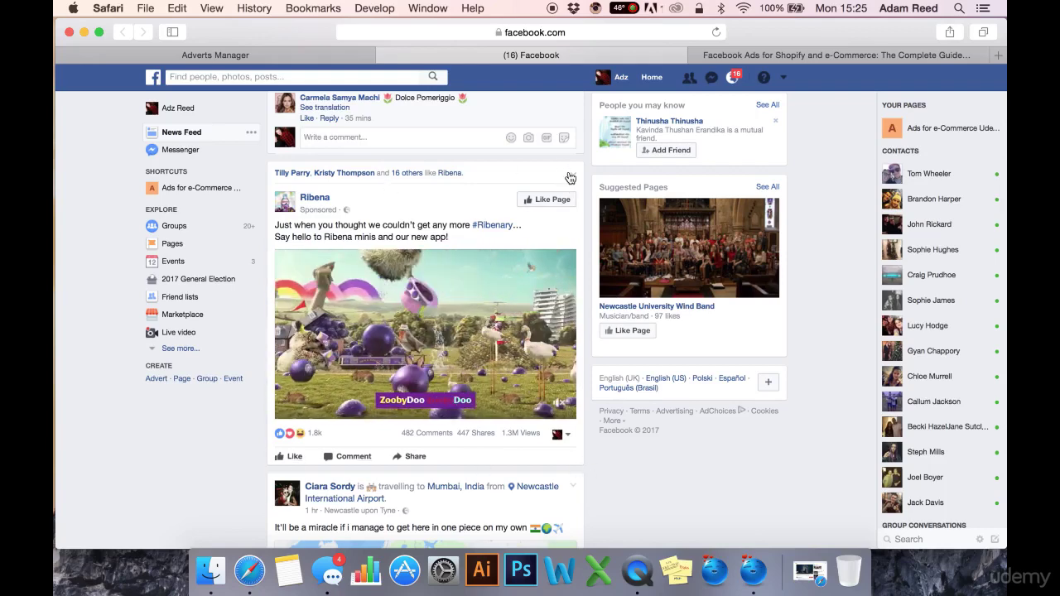
click(572, 173)
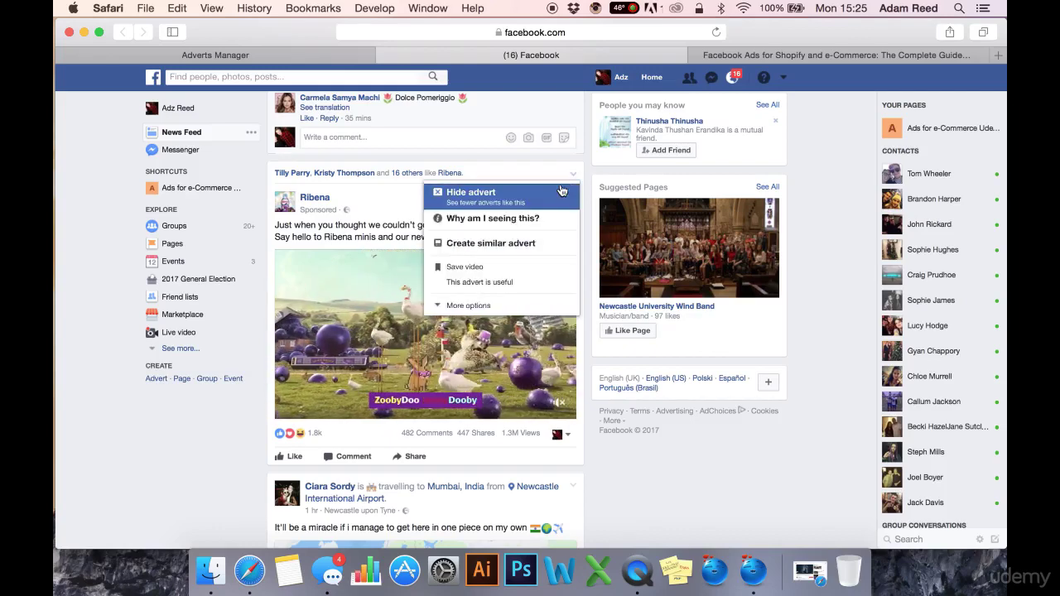
click(573, 175)
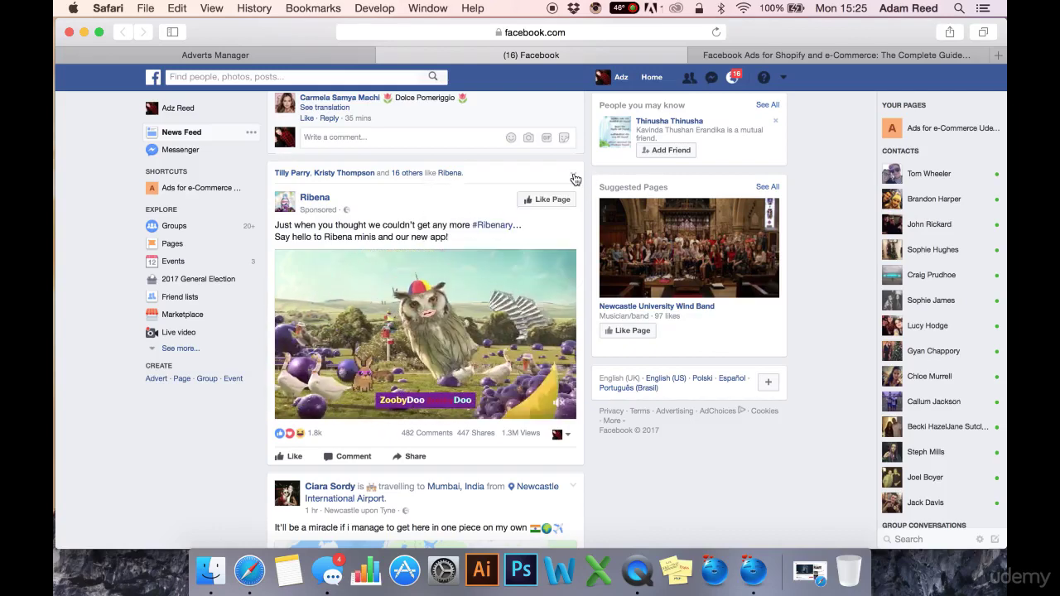
click(572, 175)
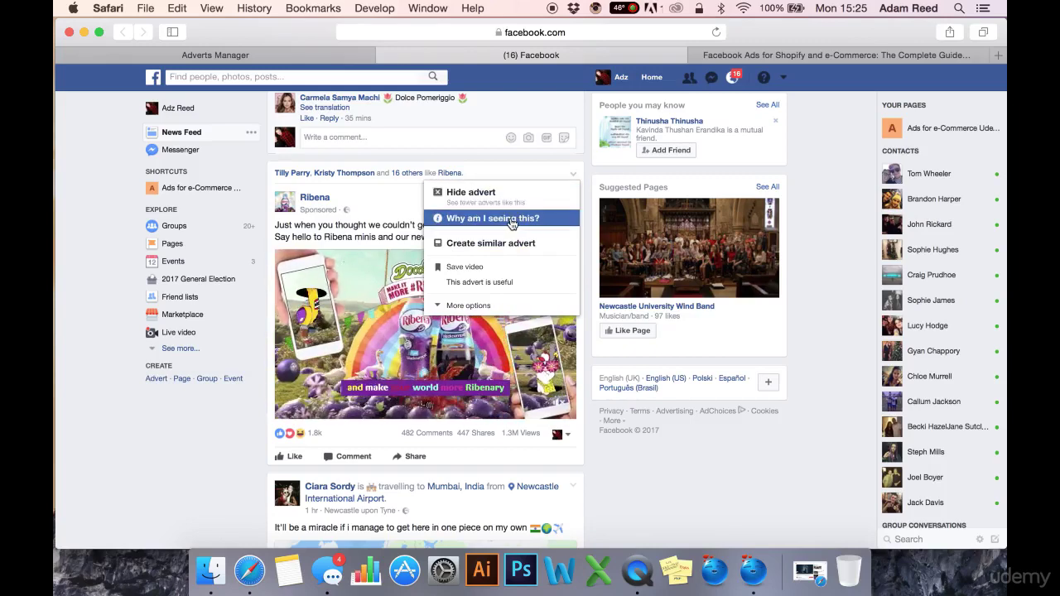
click(512, 221)
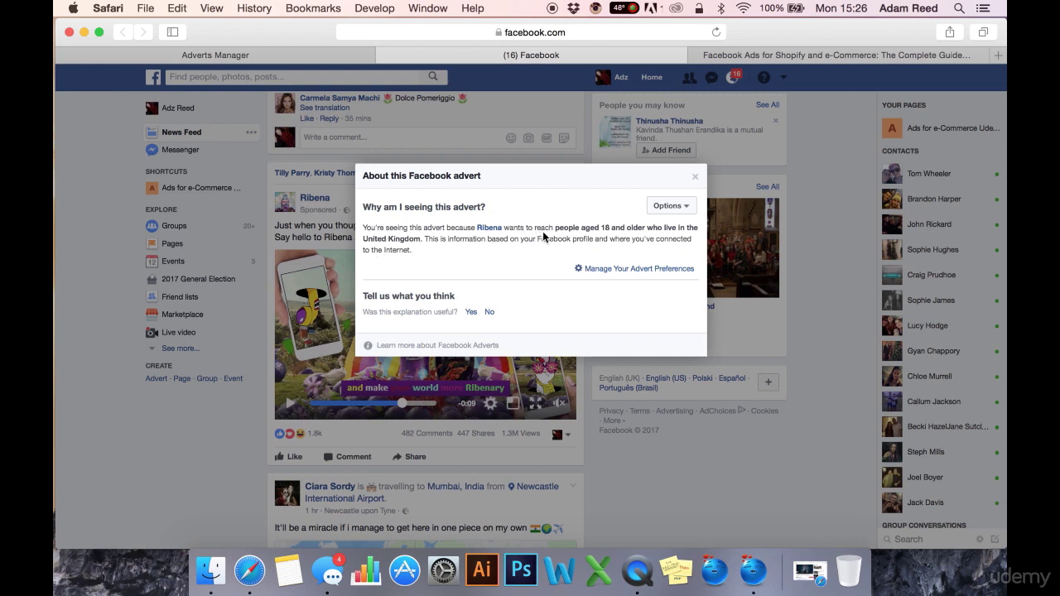
click(671, 206)
click(563, 208)
click(695, 178)
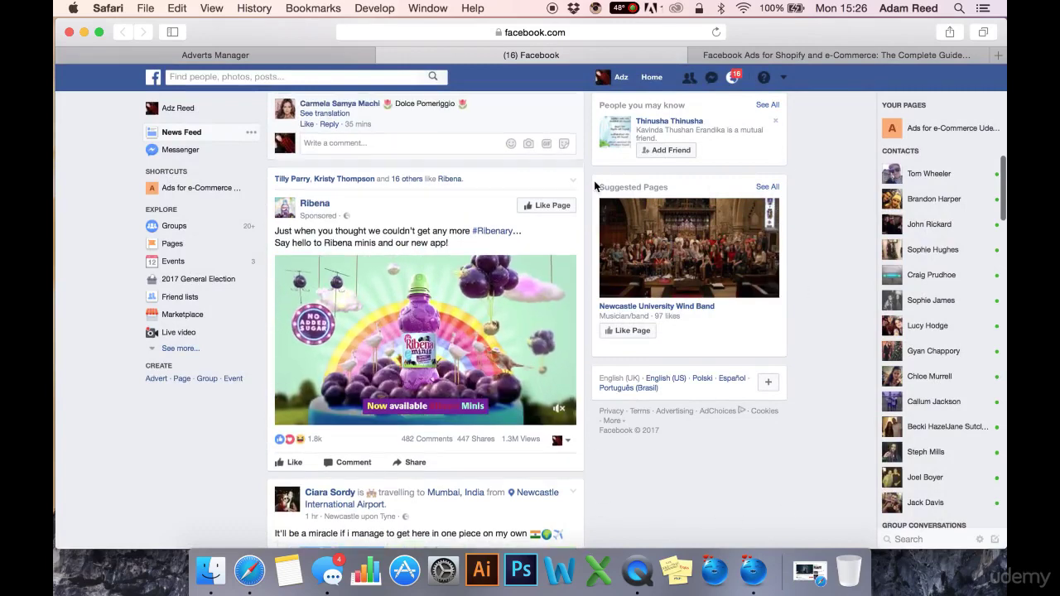
scroll(593, 248, up, 3)
scroll(594, 191, up, 5)
scroll(593, 188, up, 4)
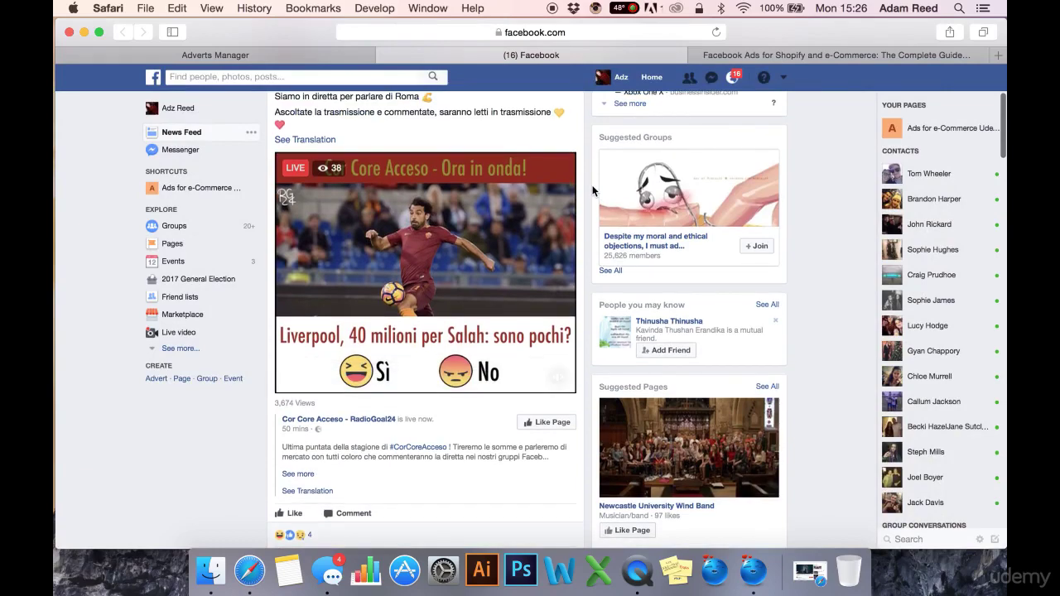
scroll(586, 364, down, 1)
scroll(590, 414, down, 6)
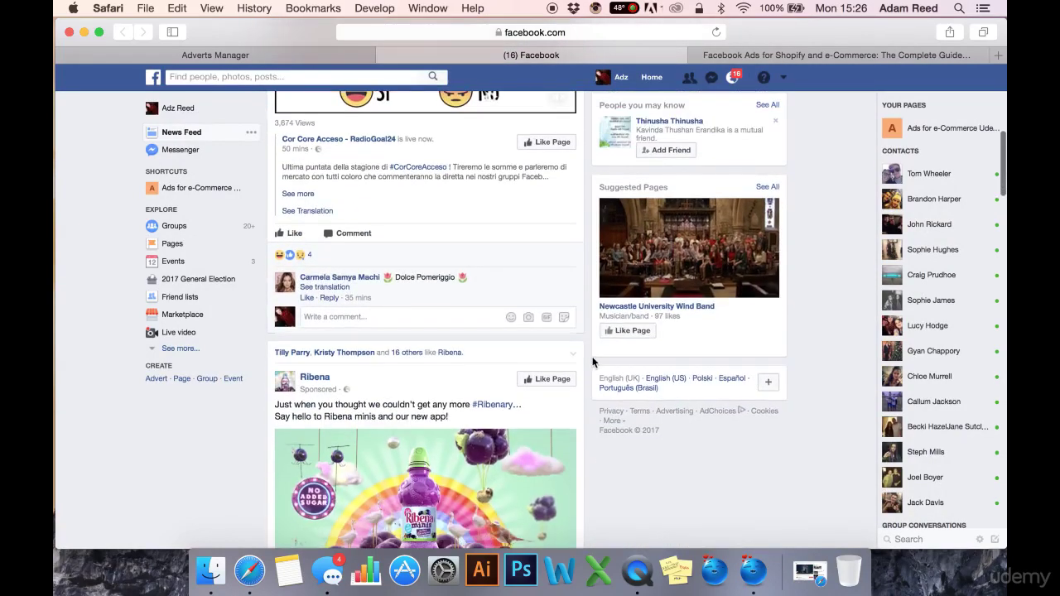
scroll(593, 348, up, 2)
scroll(592, 343, up, 2)
scroll(596, 340, up, 1)
scroll(596, 340, down, 4)
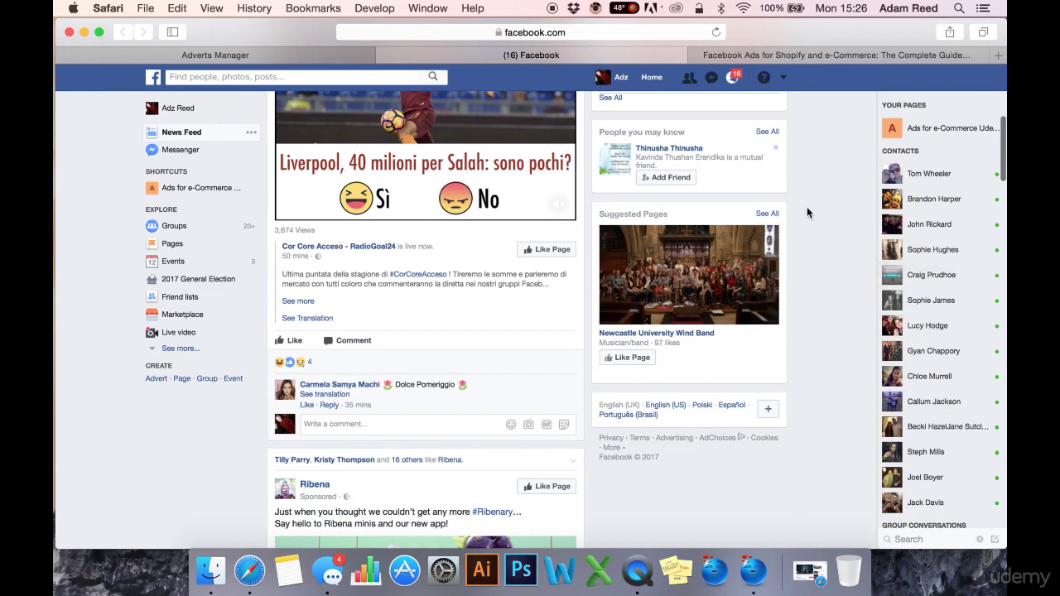
Return to the Adverts Manager tab and scroll down to the Placements advanced options.
click(280, 55)
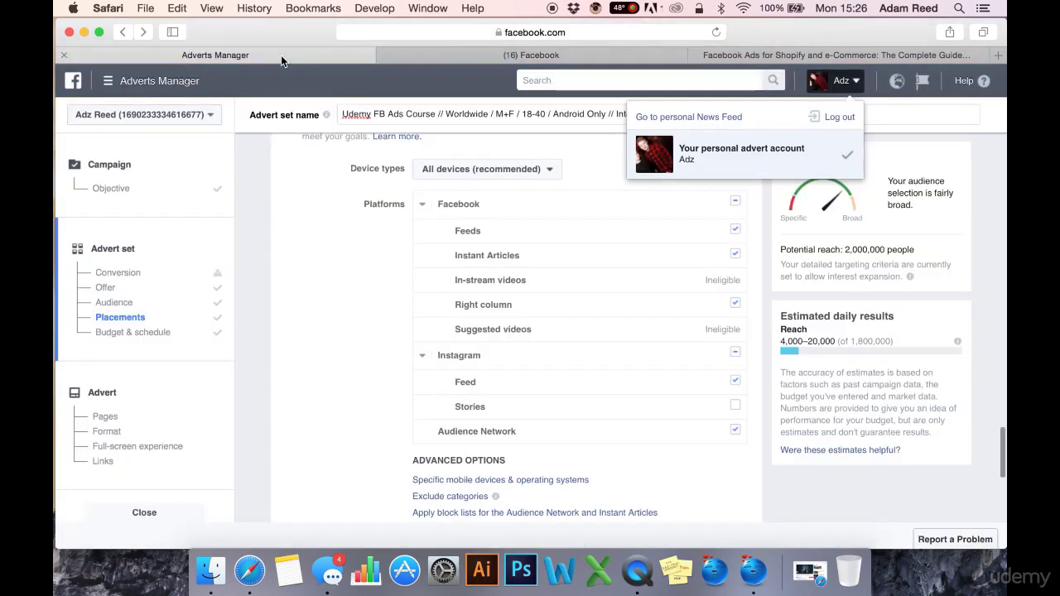
click(371, 297)
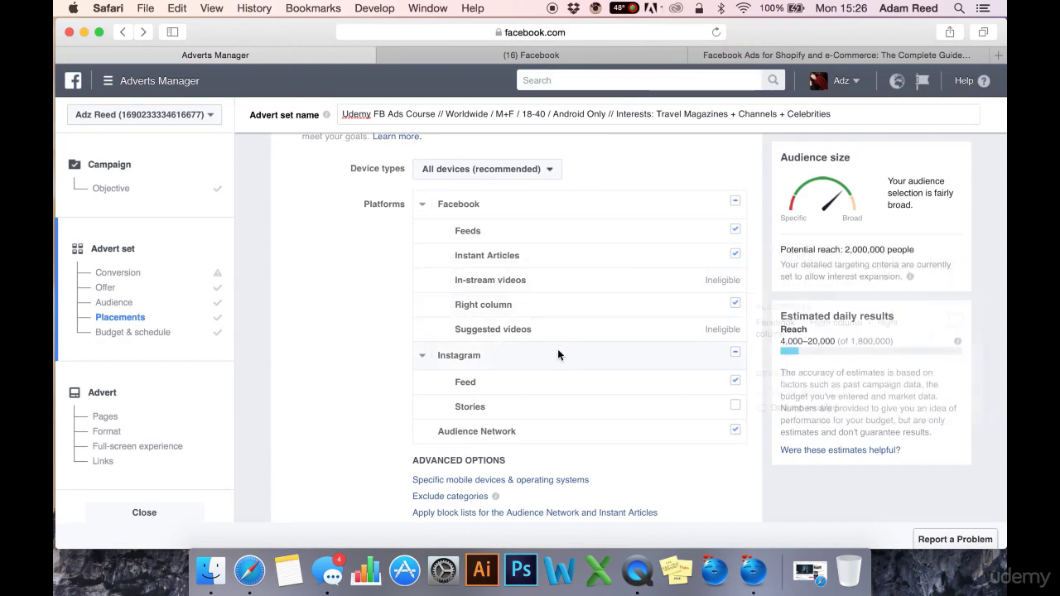
mouse_move(536, 384)
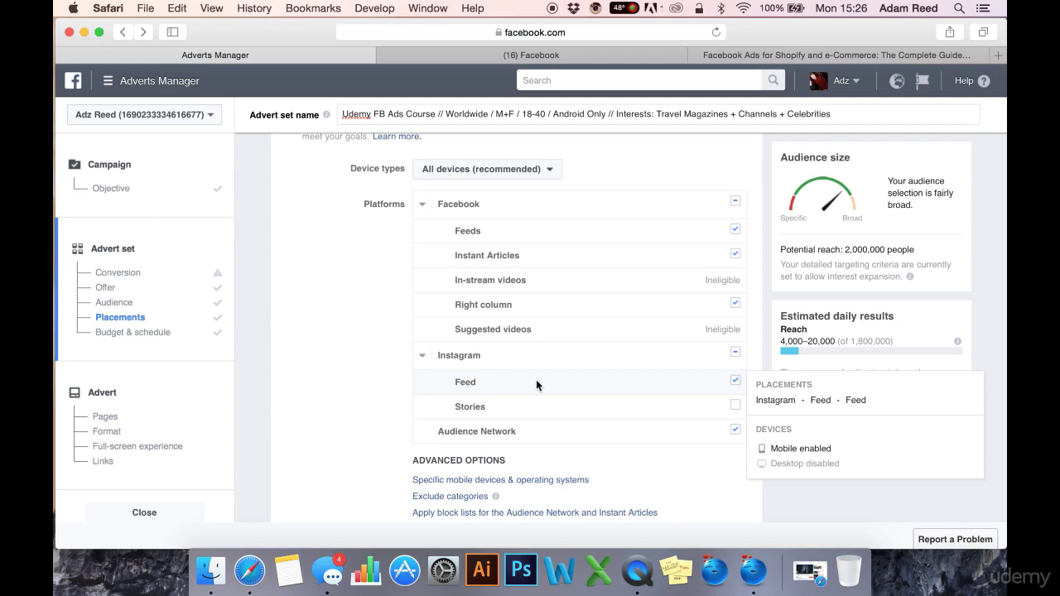
click(551, 55)
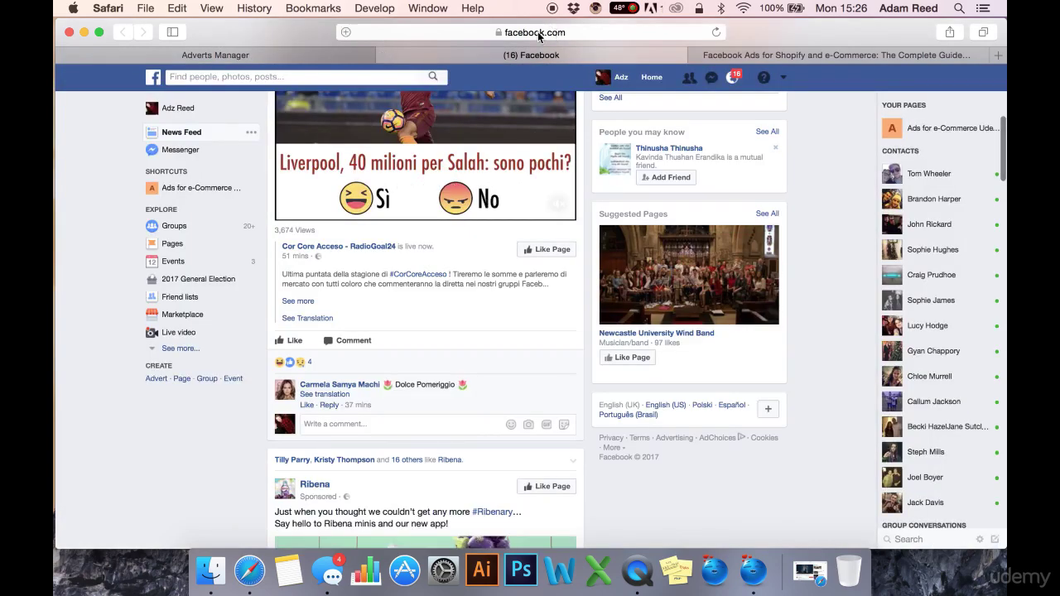
click(284, 55)
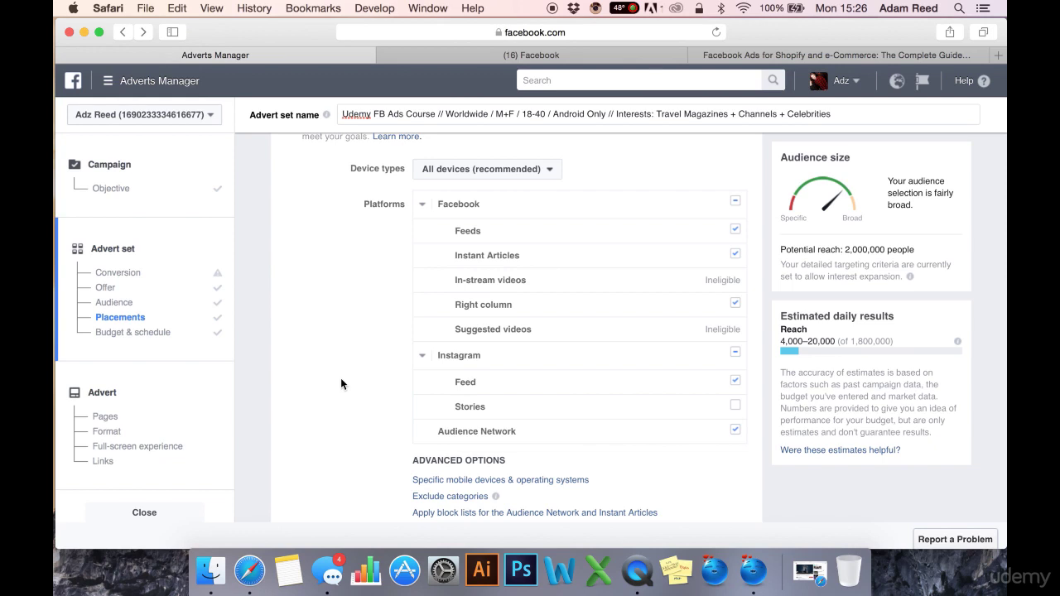
scroll(340, 379, down, 1)
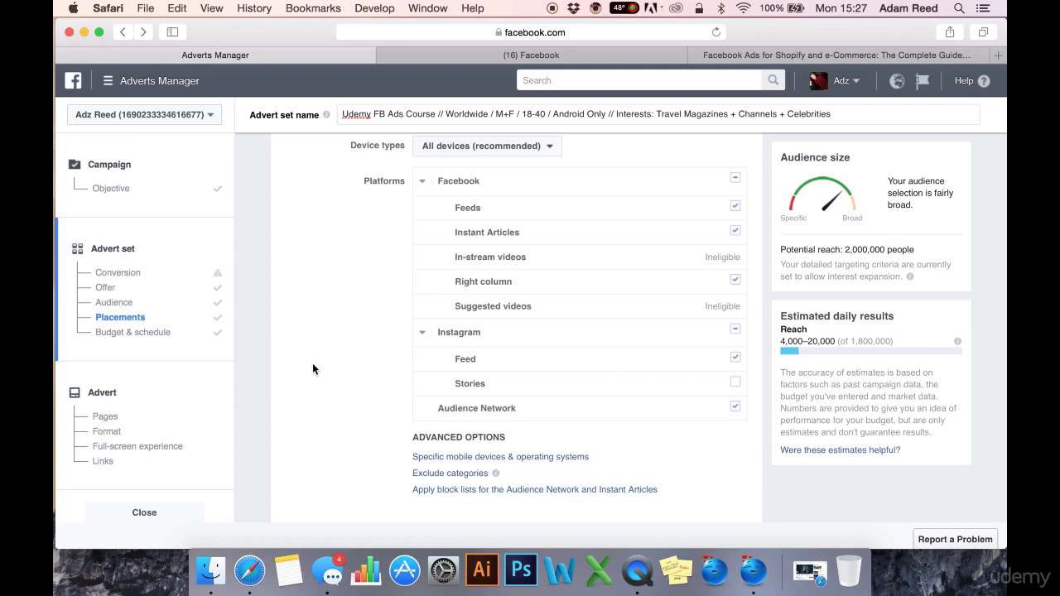
scroll(312, 363, up, 2)
scroll(312, 362, down, 1)
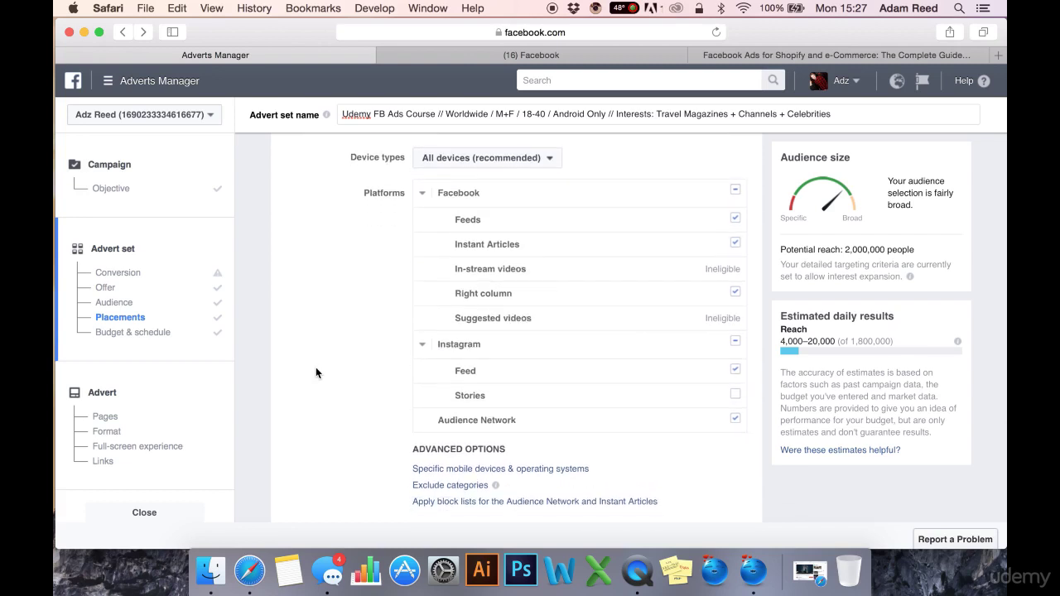
scroll(315, 368, down, 3)
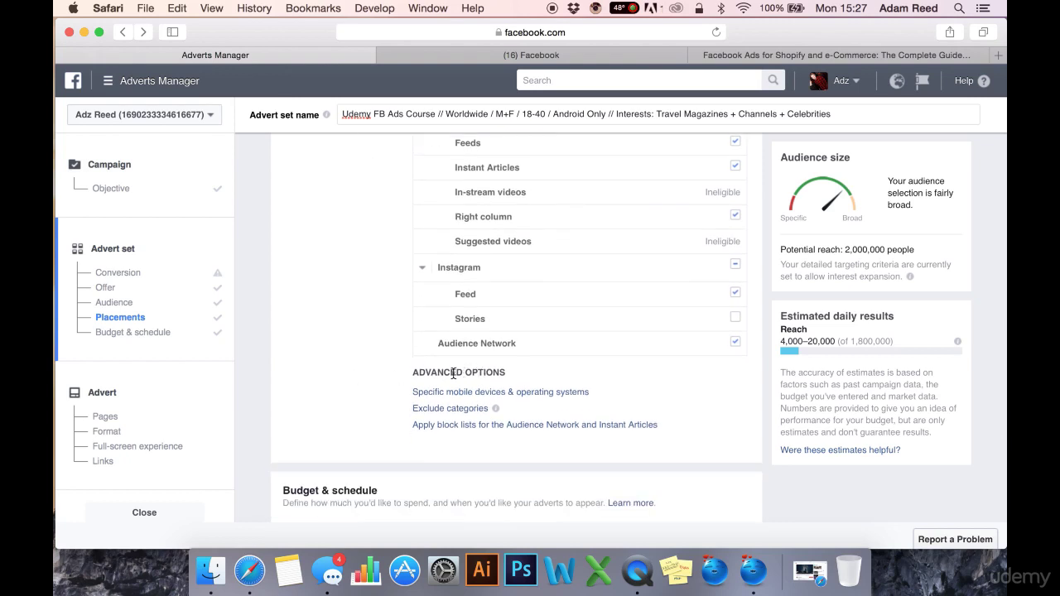
Target iOS devices only and remove iPods (all) and iPads (all) from included devices.
click(496, 392)
scroll(521, 378, down, 1)
click(520, 373)
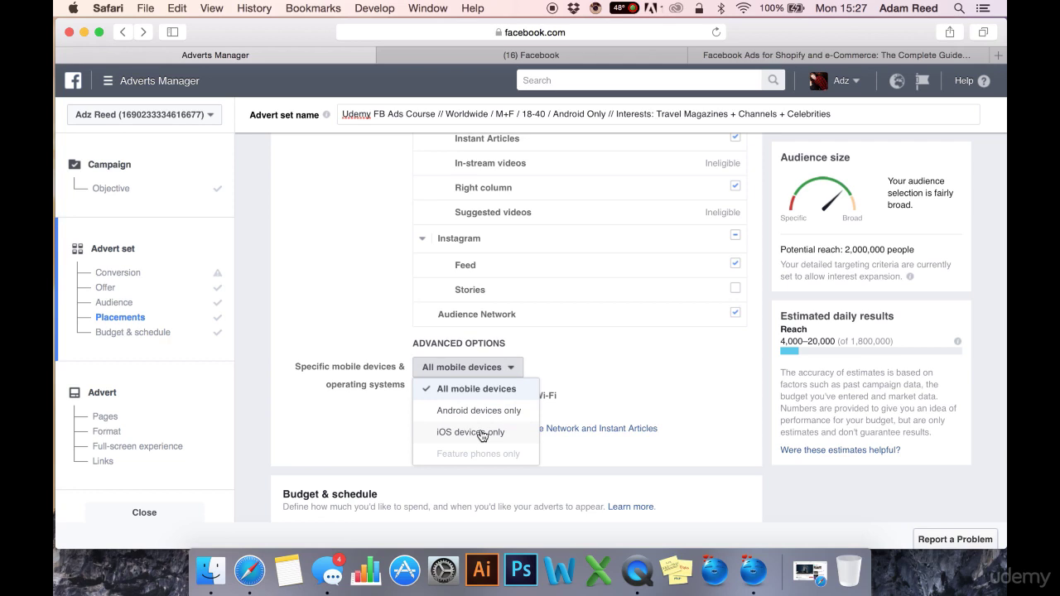
click(470, 432)
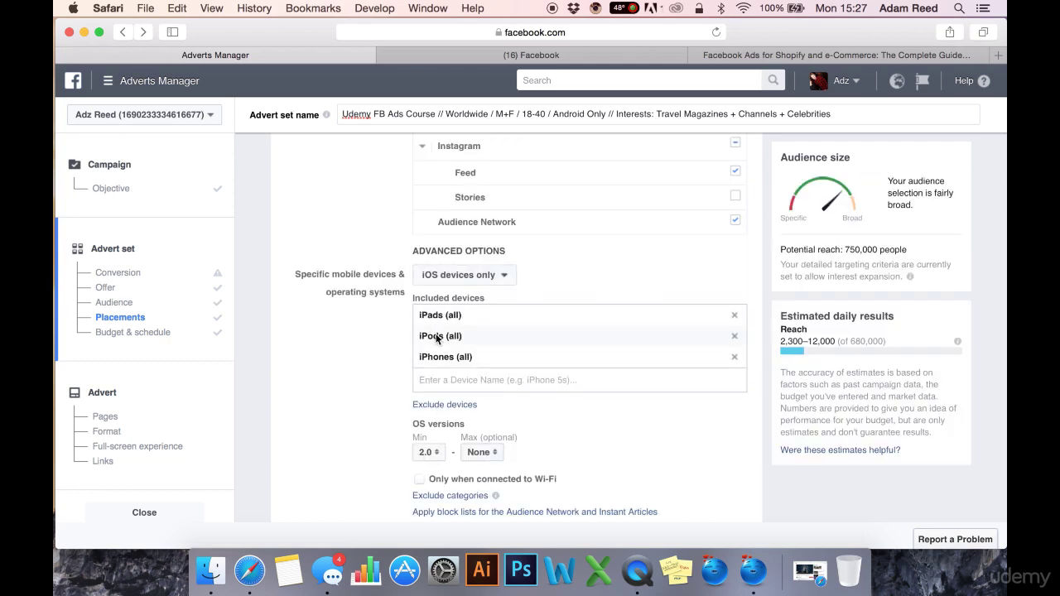
click(735, 337)
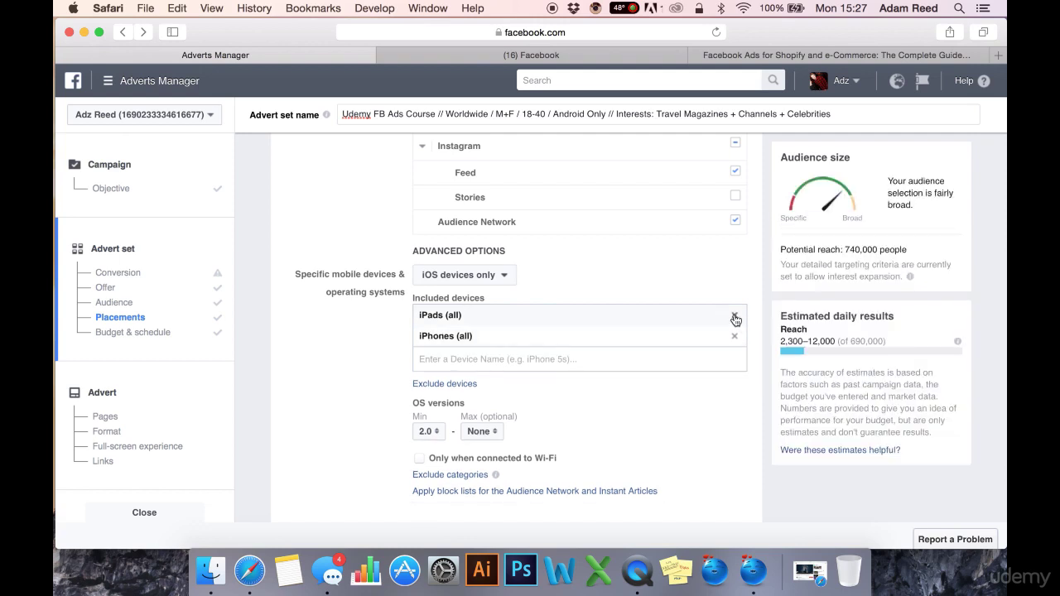
click(735, 318)
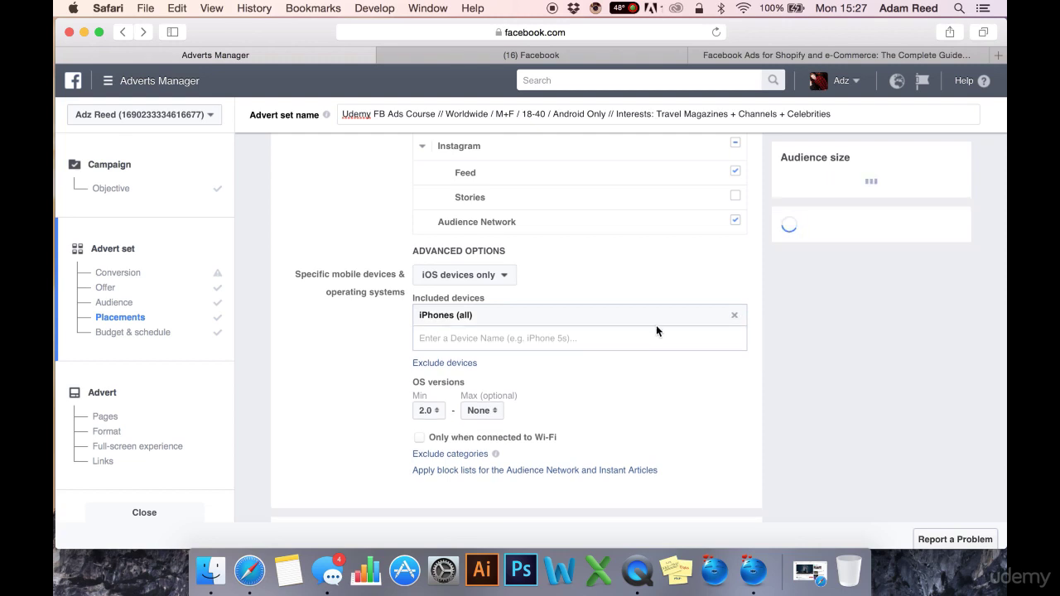
click(539, 342)
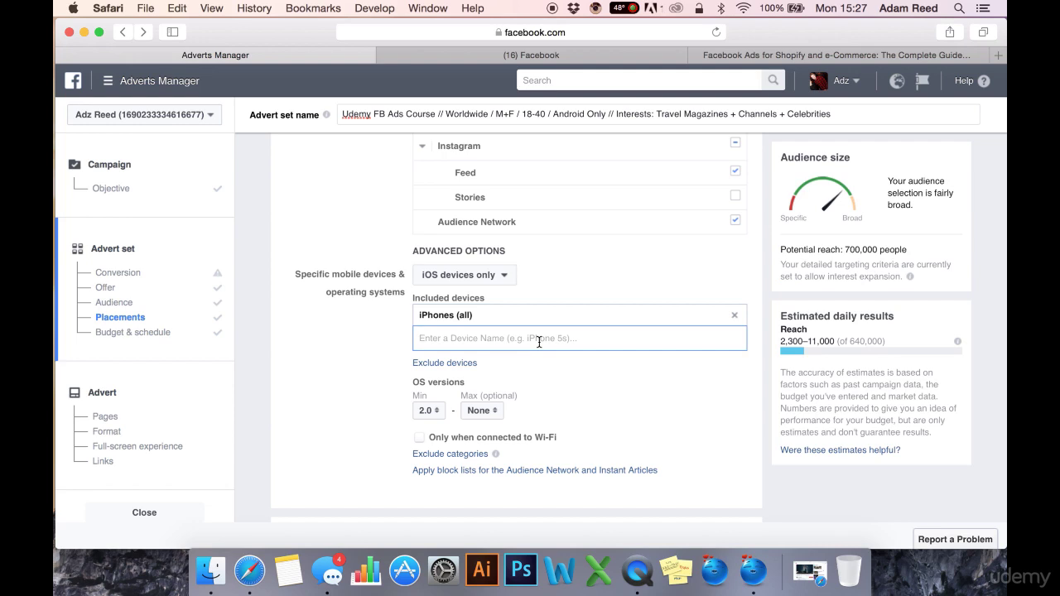
Search 'iphone 6' and include the Apple iPhone 6s Plus as the device.
text(iphone)
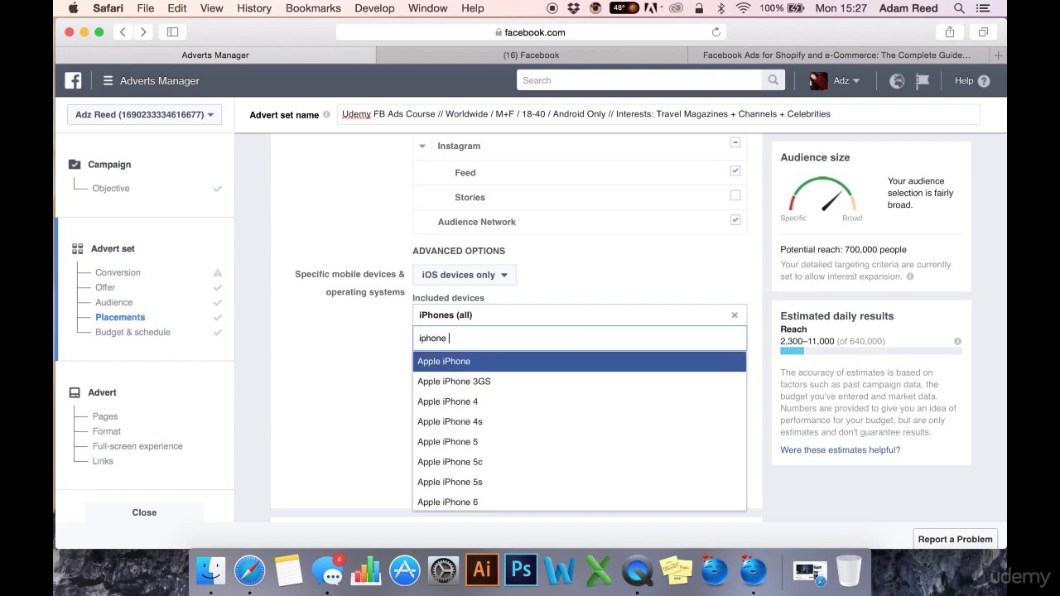
text( 6)
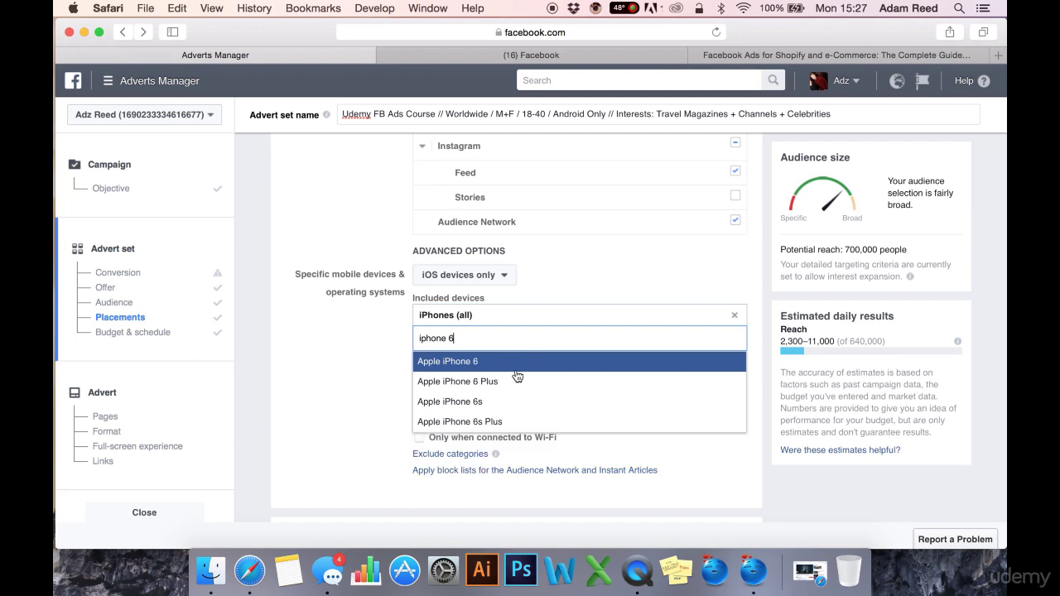
click(492, 422)
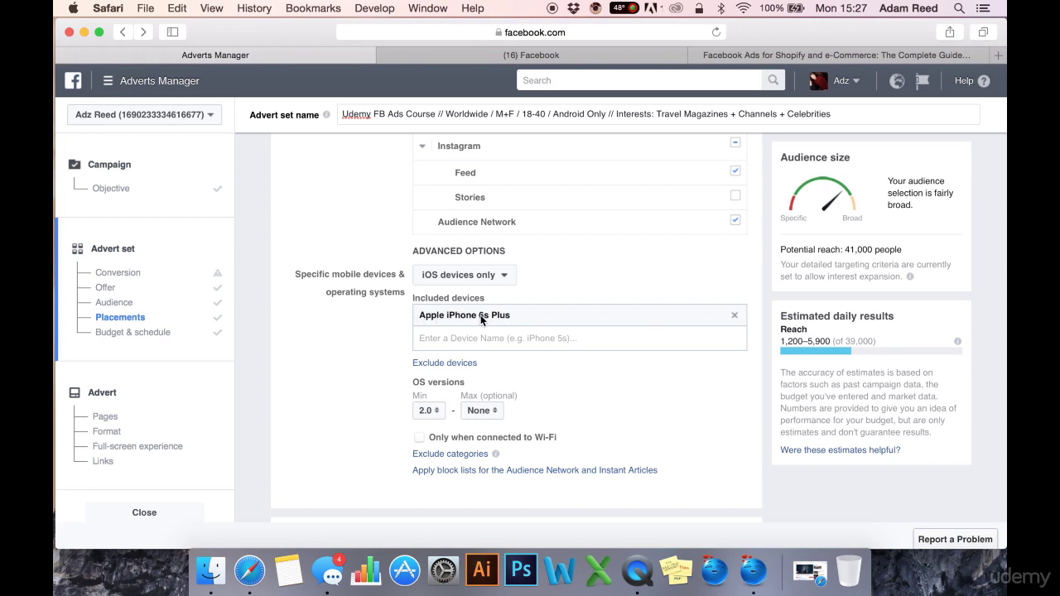
Set minimum OS version to 2.0 after trying 8.0, keeping maximum at None.
click(427, 411)
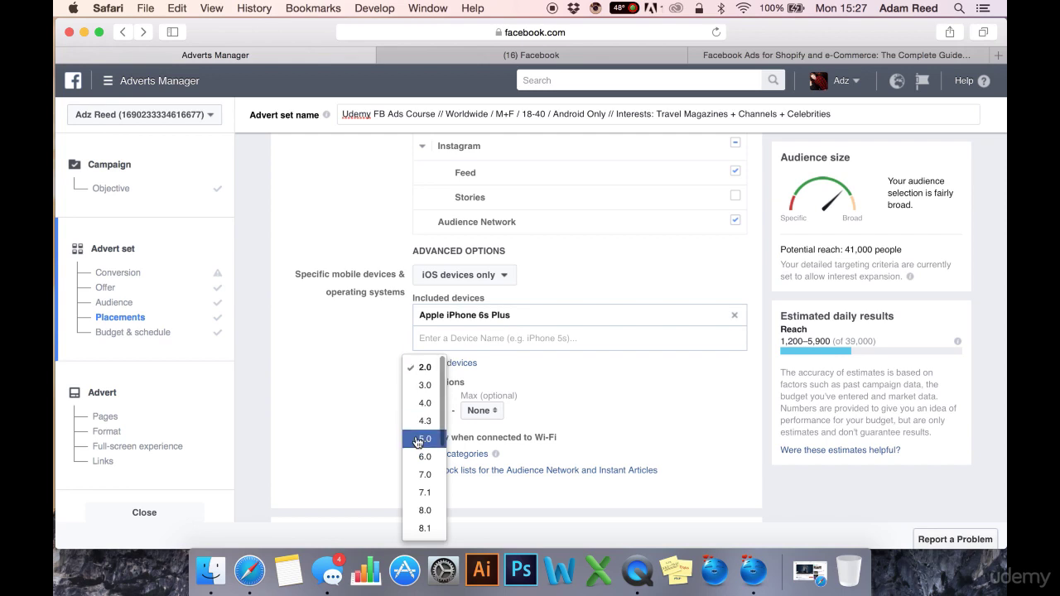
click(426, 478)
click(481, 412)
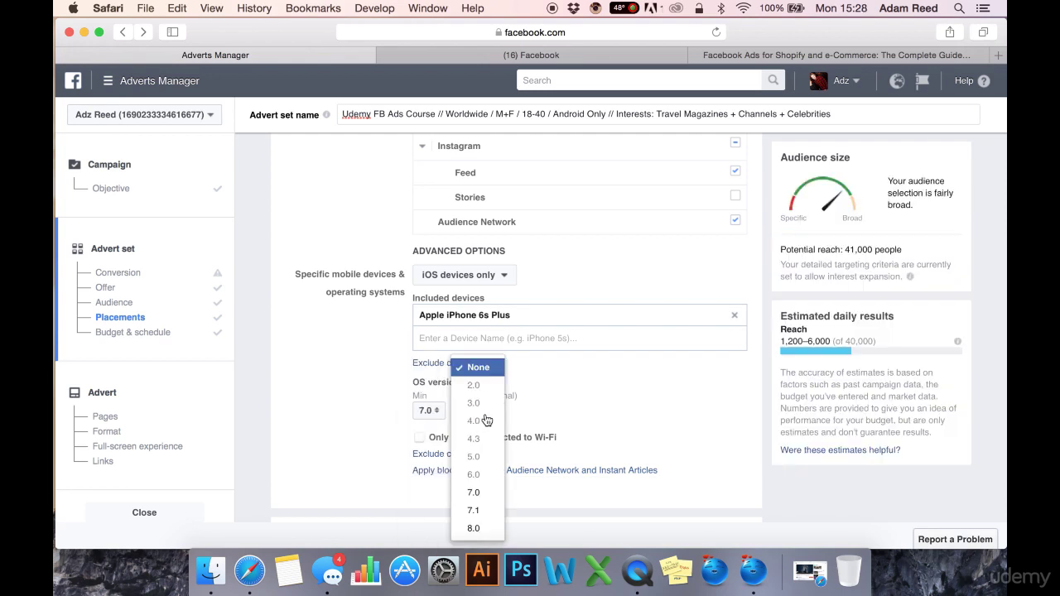
click(621, 391)
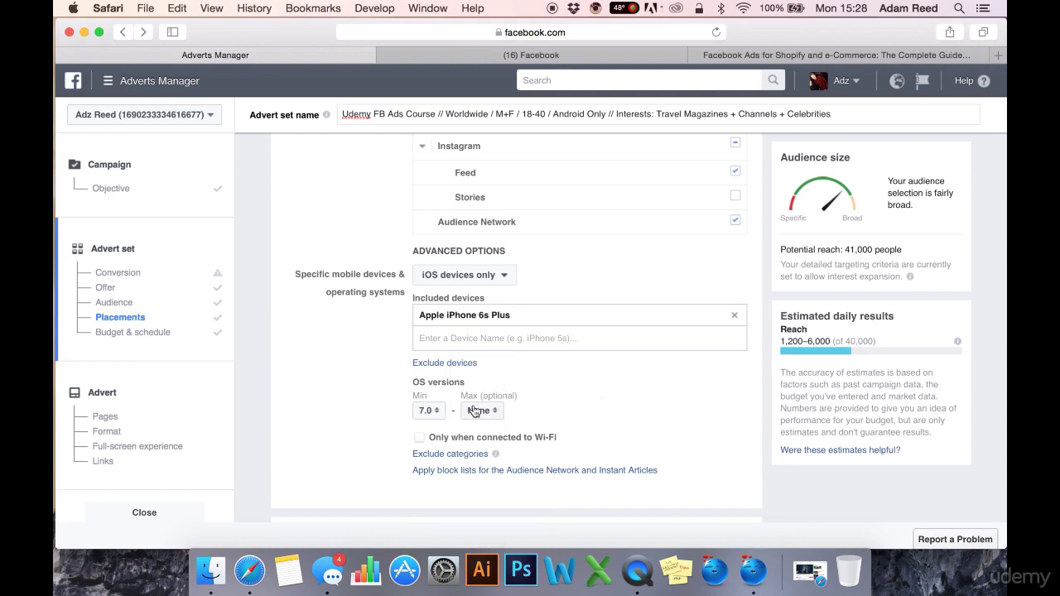
click(426, 411)
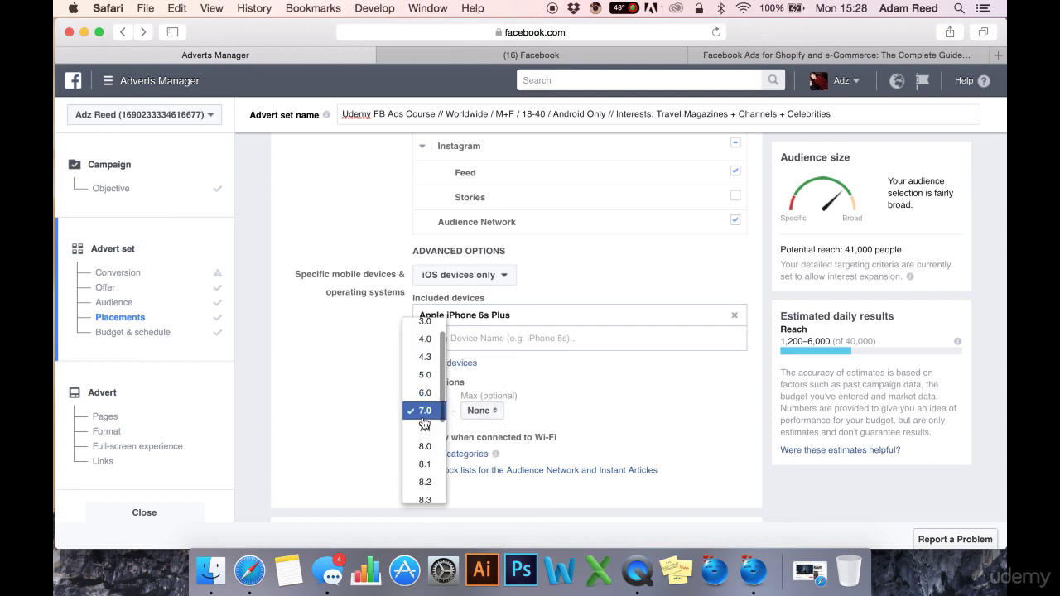
click(425, 445)
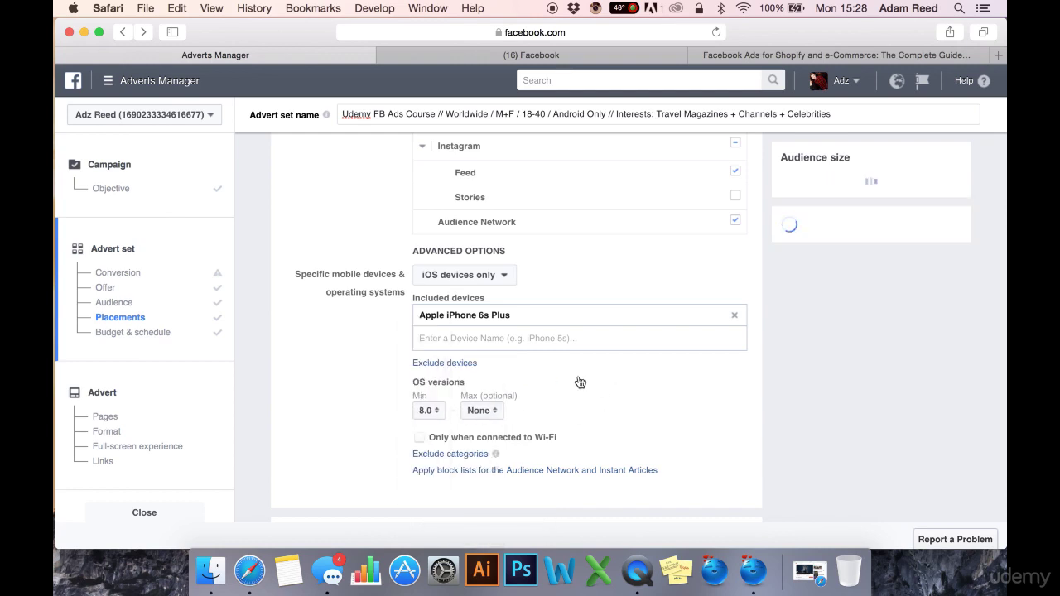
click(431, 413)
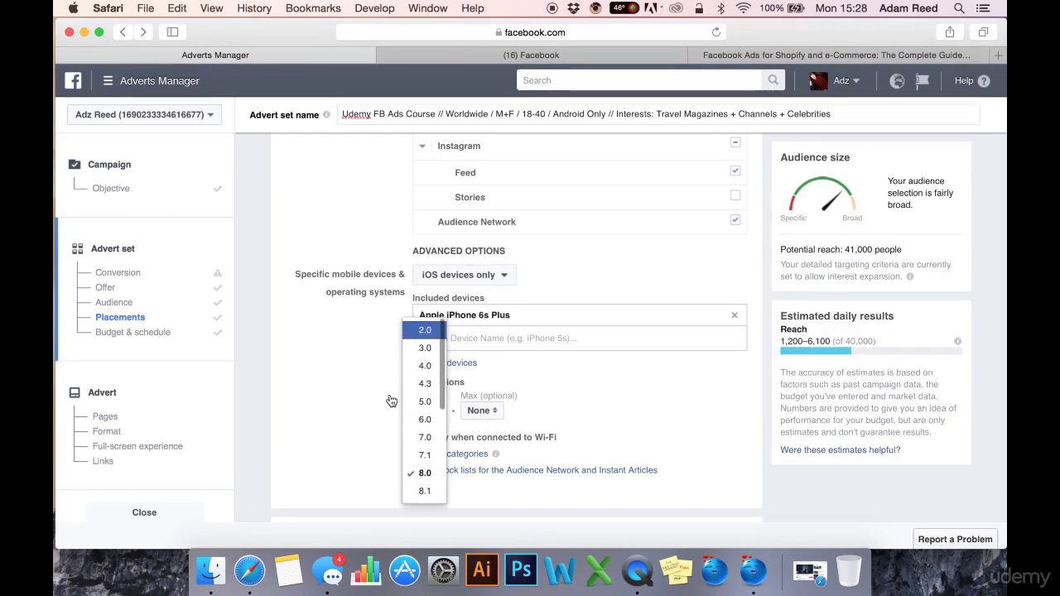
click(425, 331)
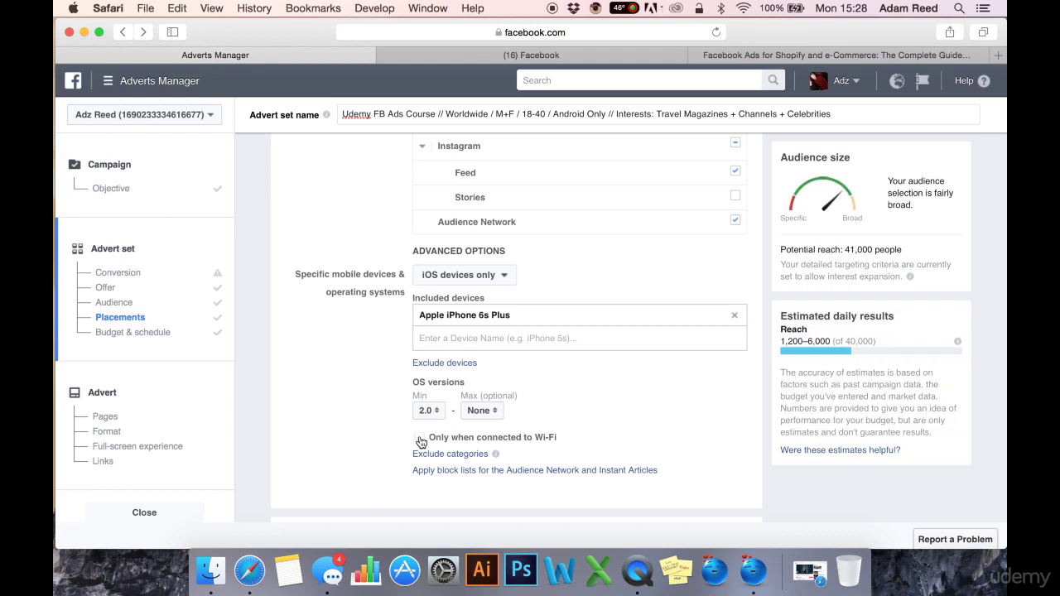
Expand Exclude categories, close the 'Category exclusions have changed' notice, and review the options.
scroll(419, 431, down, 2)
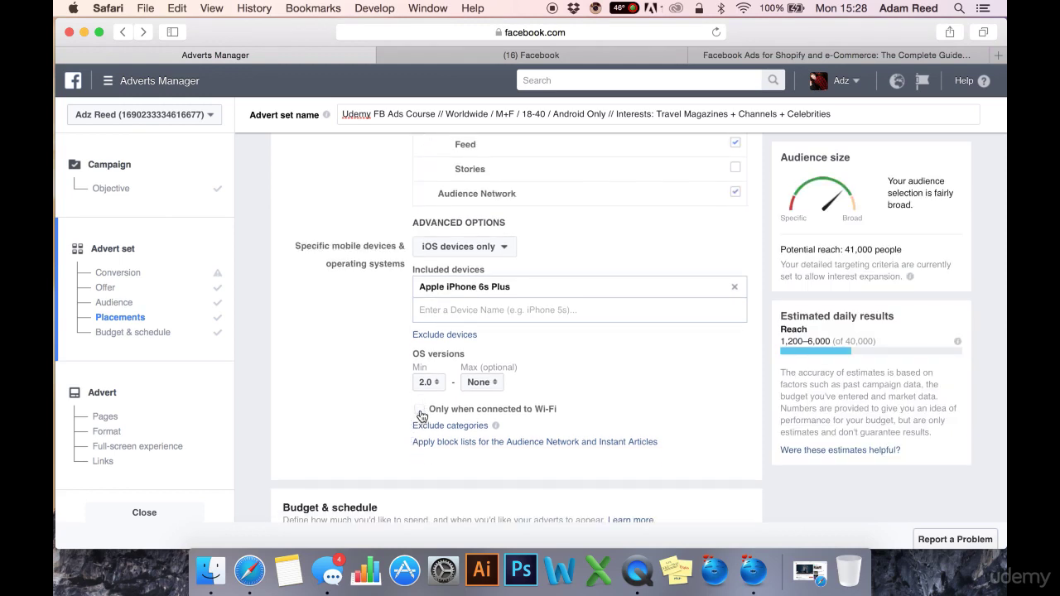
click(440, 427)
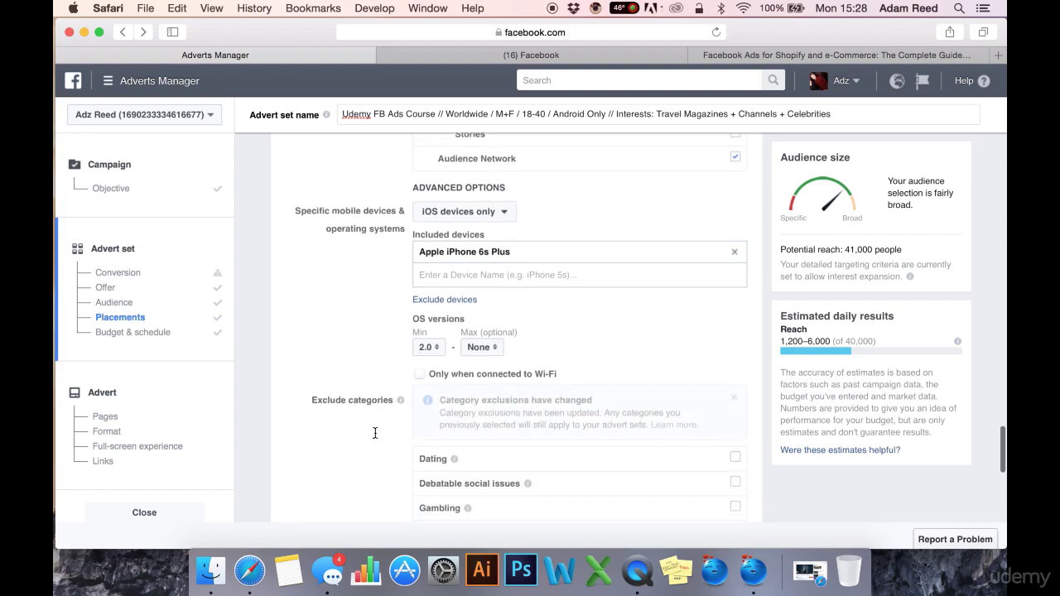
scroll(379, 433, down, 5)
scroll(374, 438, down, 3)
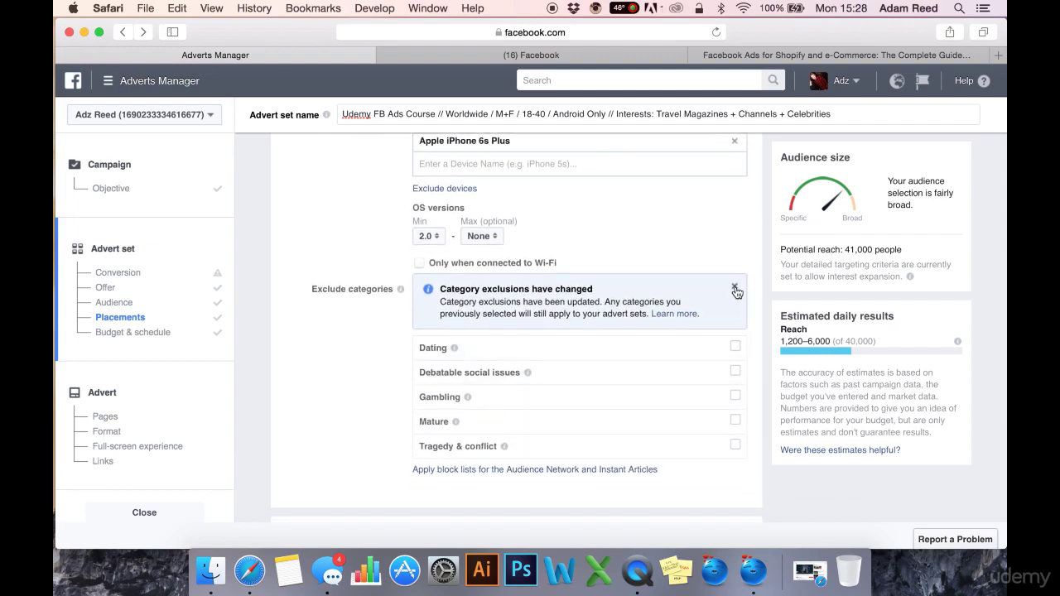
click(735, 289)
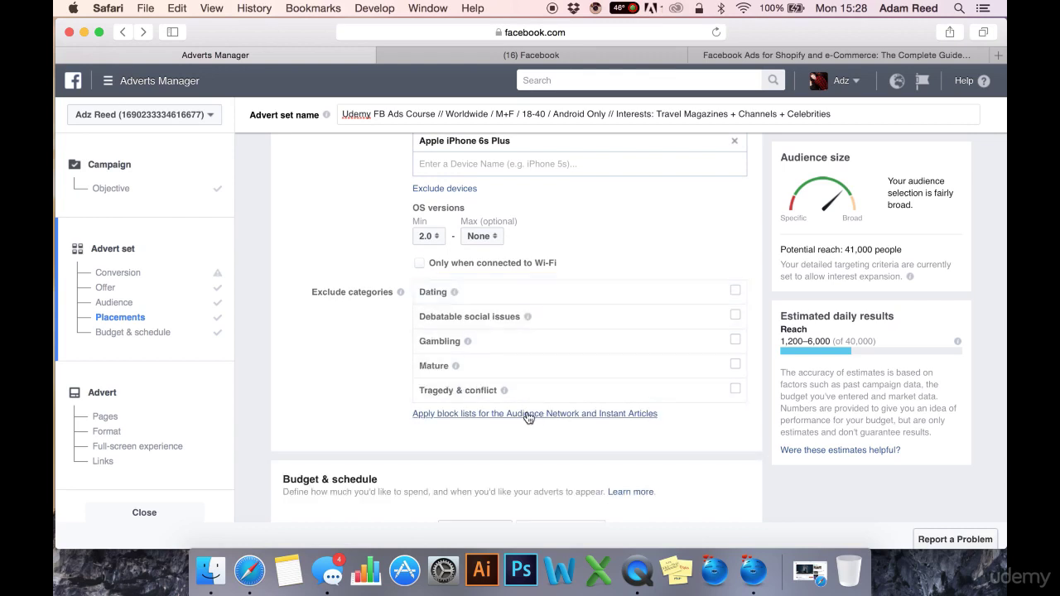
scroll(413, 304, up, 2)
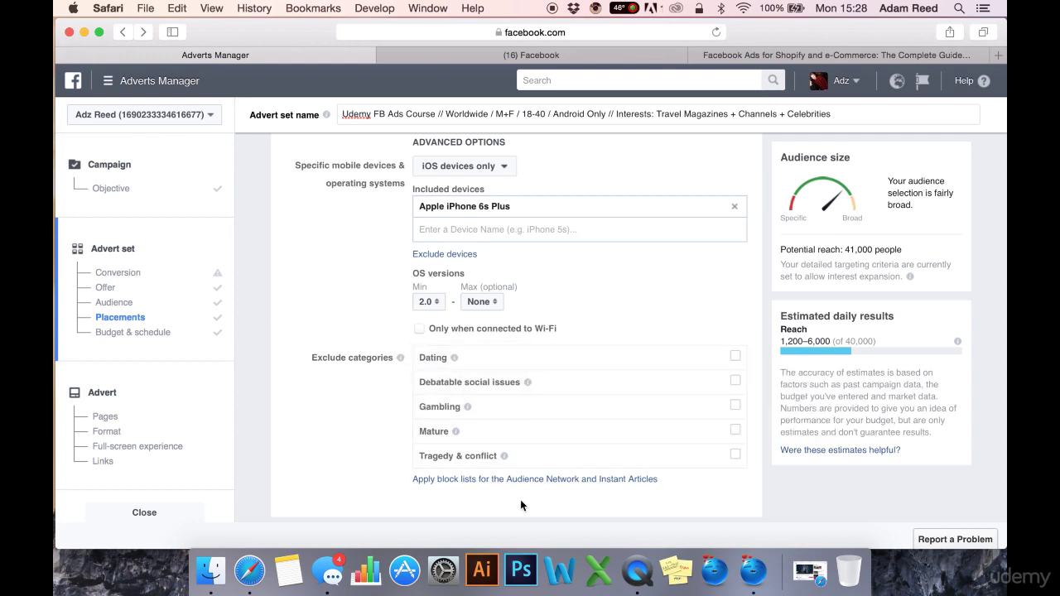
scroll(699, 298, up, 3)
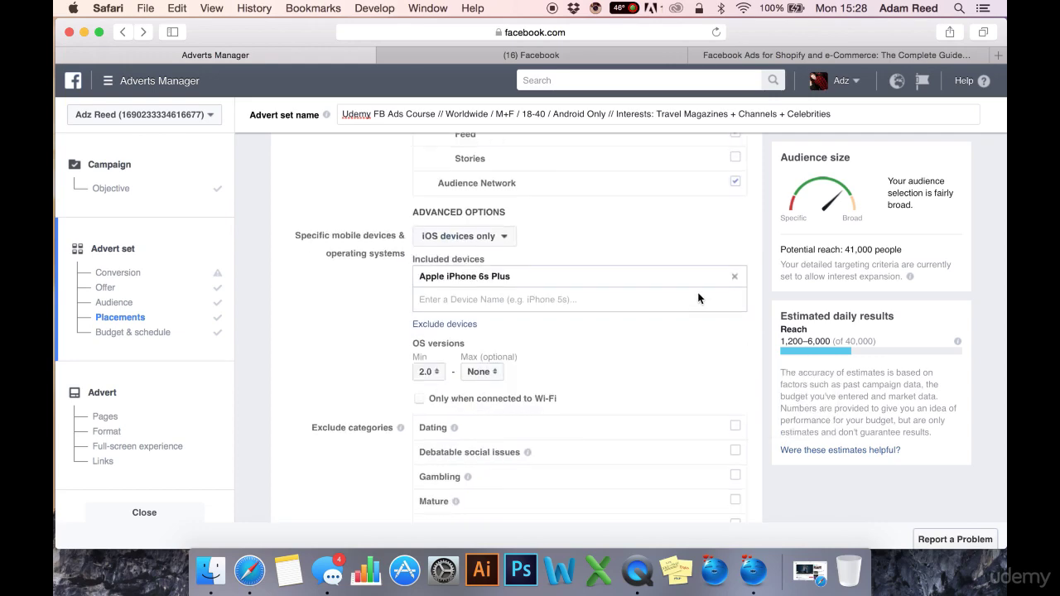
scroll(629, 315, up, 2)
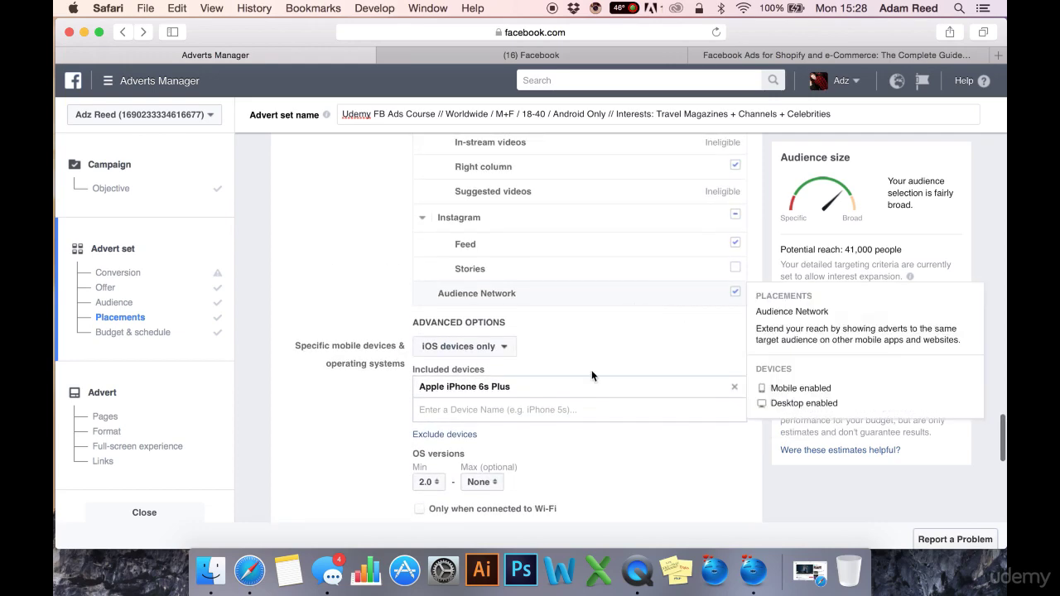
scroll(587, 372, down, 2)
scroll(569, 329, up, 2)
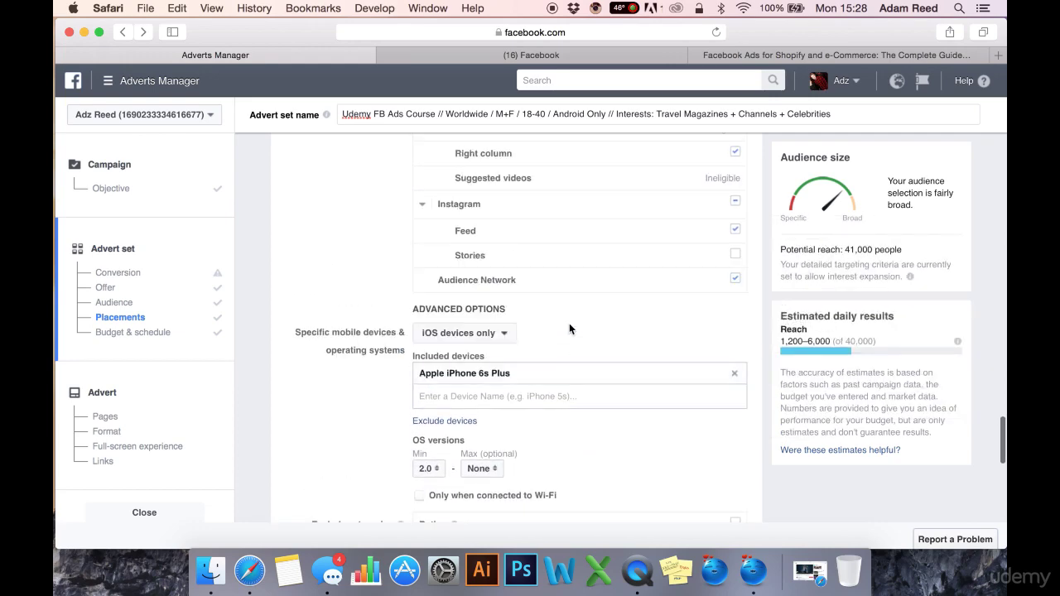
Change the mobile device targeting from iOS devices only to All mobile devices.
click(495, 338)
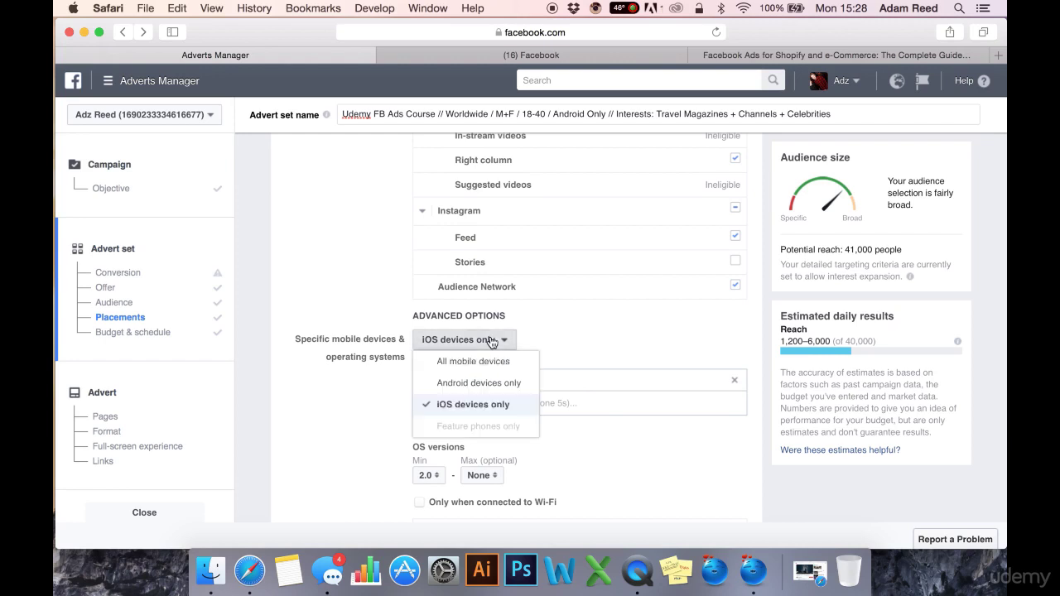
click(485, 361)
scroll(377, 439, down, 2)
scroll(368, 443, down, 1)
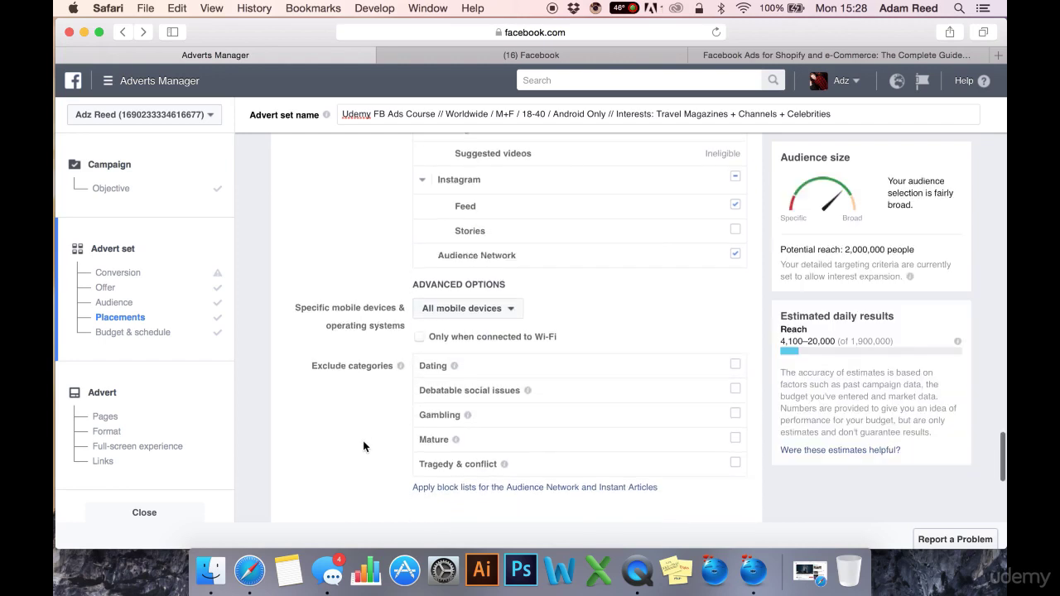
scroll(363, 445, up, 1)
scroll(356, 355, up, 3)
scroll(360, 313, up, 2)
scroll(361, 338, up, 3)
scroll(362, 378, down, 3)
Set Device types to Mobile only.
click(488, 213)
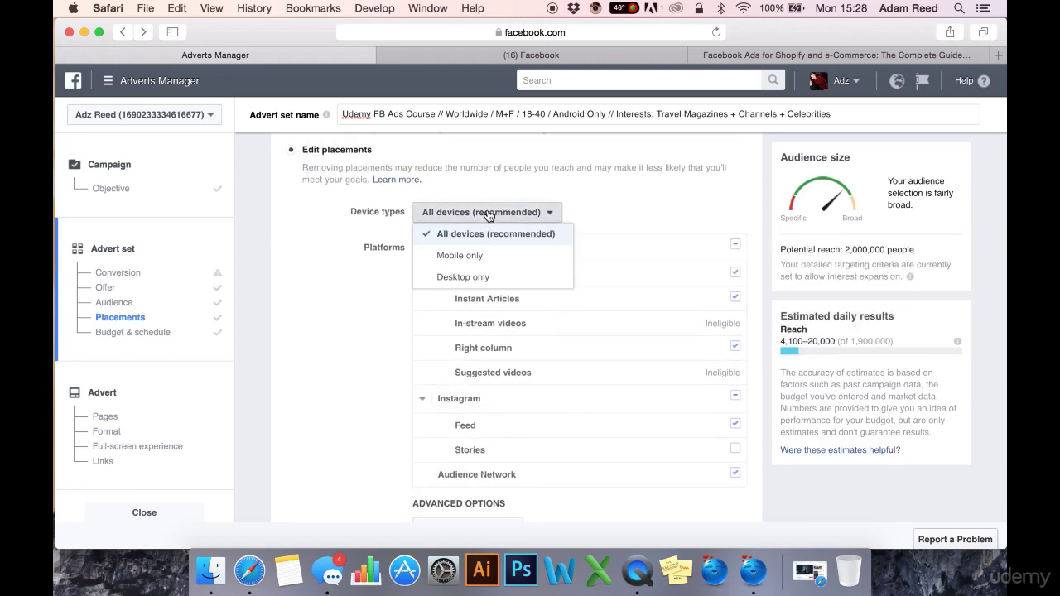
click(475, 267)
scroll(376, 352, down, 2)
scroll(375, 368, down, 2)
Choose 'iOS devices only' and remove iPads (all) and iPods (all), keeping only iPhones (all).
click(502, 365)
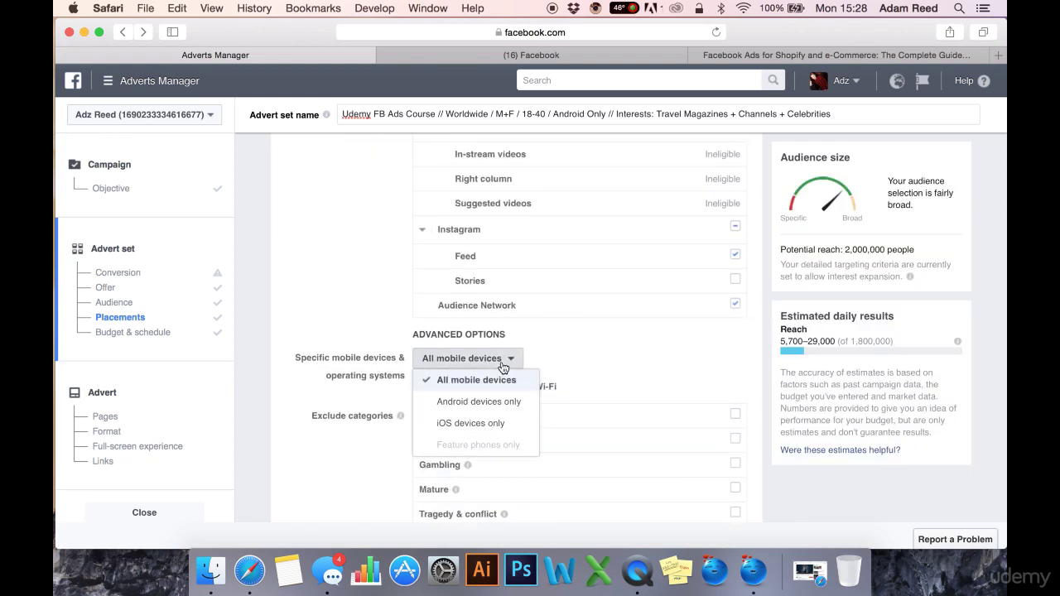
click(476, 424)
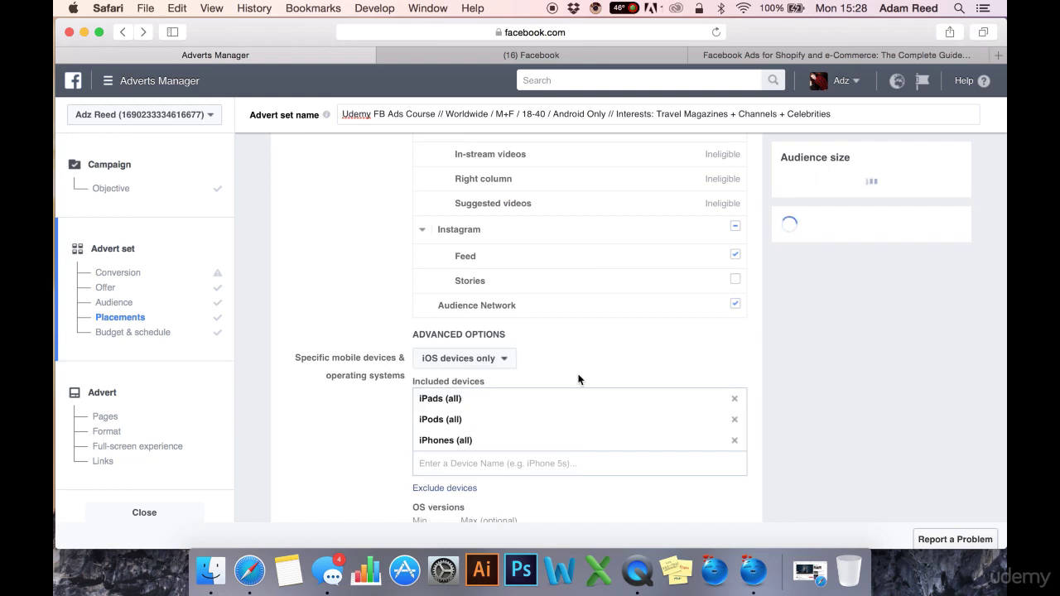
click(734, 399)
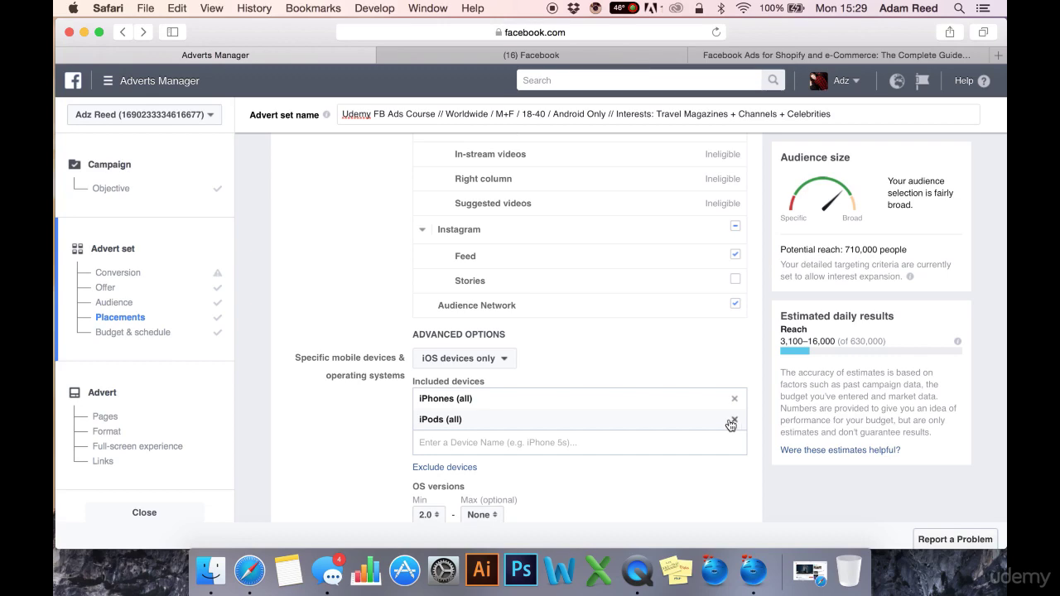
click(734, 420)
scroll(331, 225, down, 3)
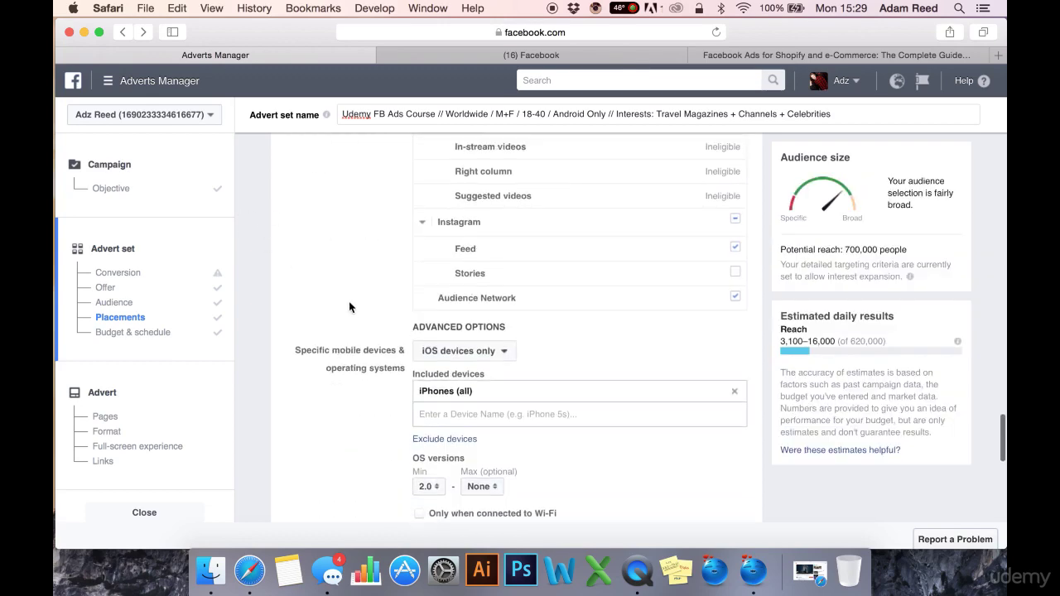